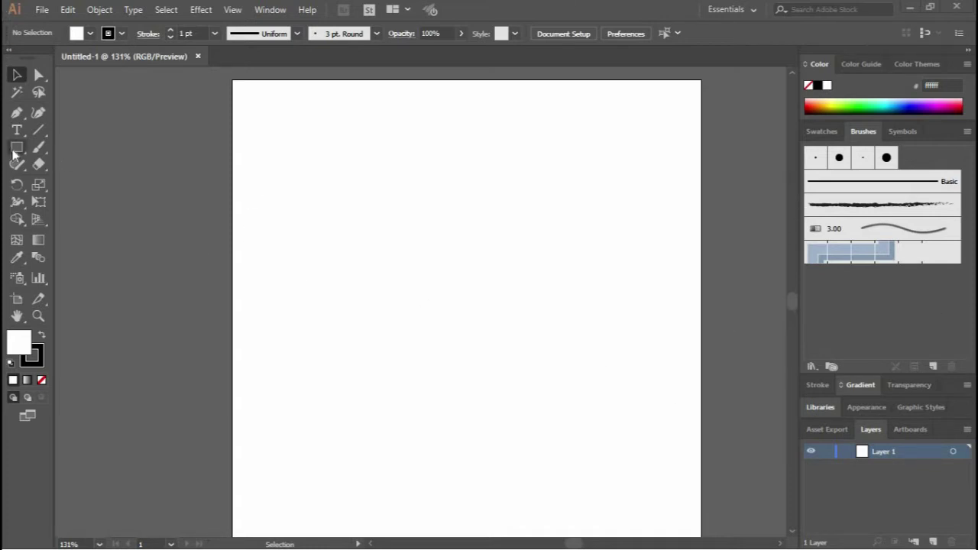
Step: Draw a large circle of about 292 pt with the Ellipse tool and nudge it upward
{"action": "left_click_drag", "start_coordinate": [13, 155], "coordinate": [80, 182]}
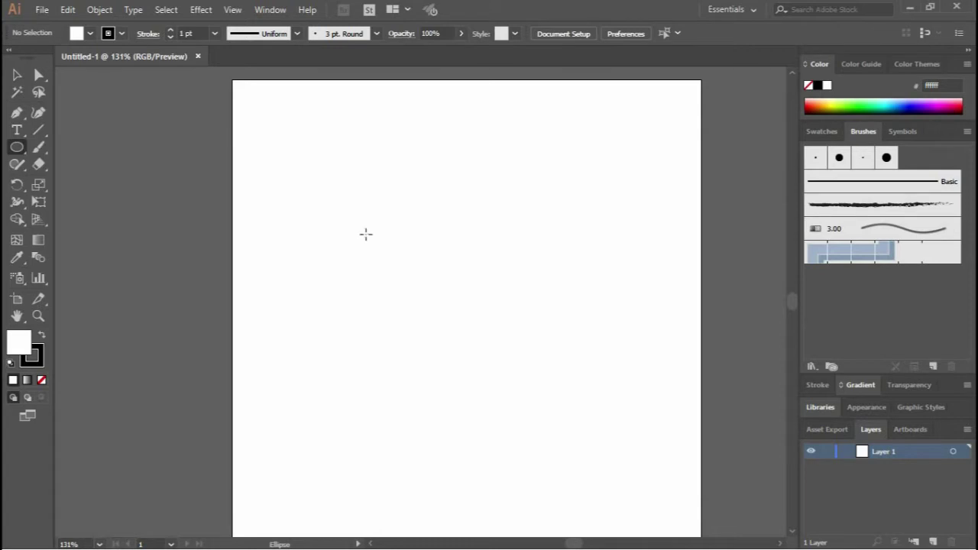
{"action": "scroll", "coordinate": [365, 233], "scroll_direction": "right", "scroll_amount": 1}
{"action": "left_click_drag", "start_coordinate": [323, 213], "coordinate": [534, 487]}
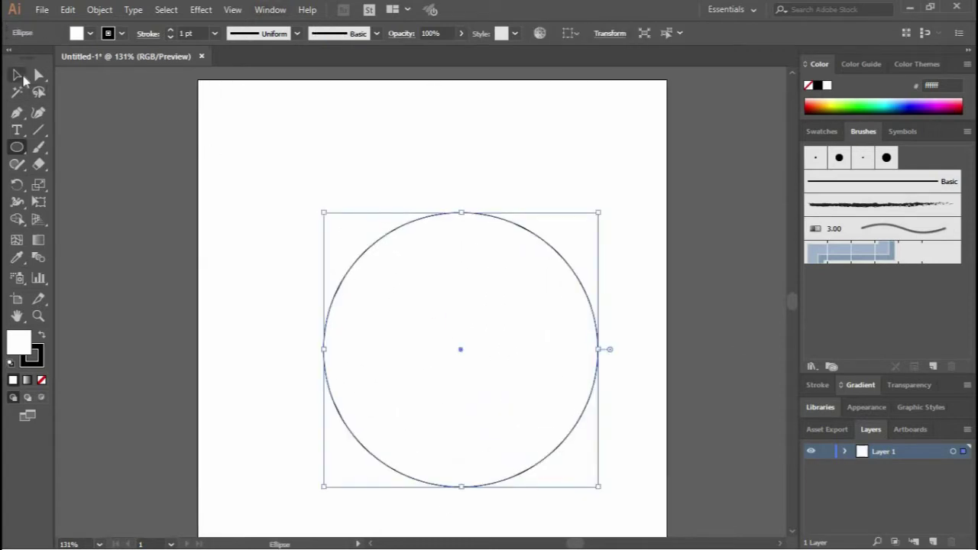
{"action": "left_click", "coordinate": [17, 75]}
{"action": "left_click_drag", "start_coordinate": [473, 322], "coordinate": [470, 295]}
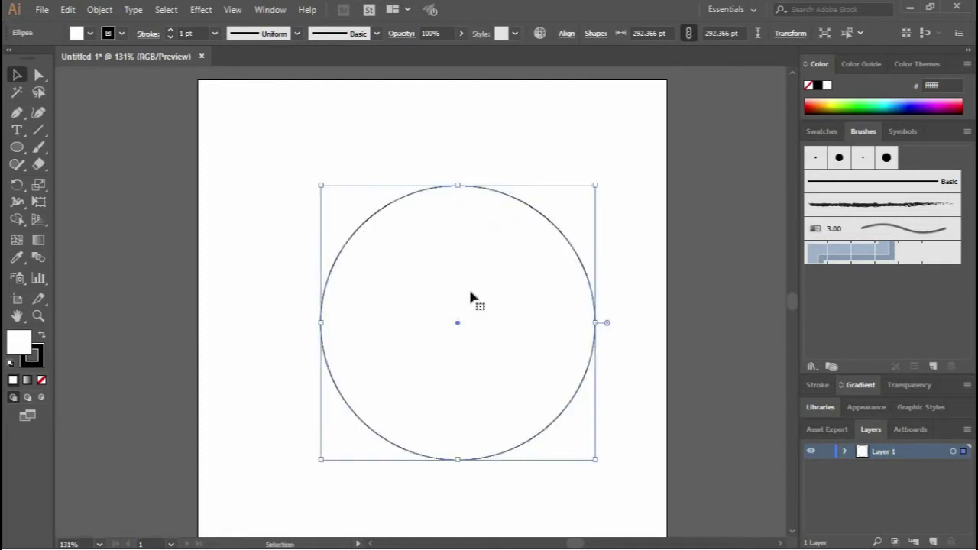
{"action": "left_click", "coordinate": [115, 40]}
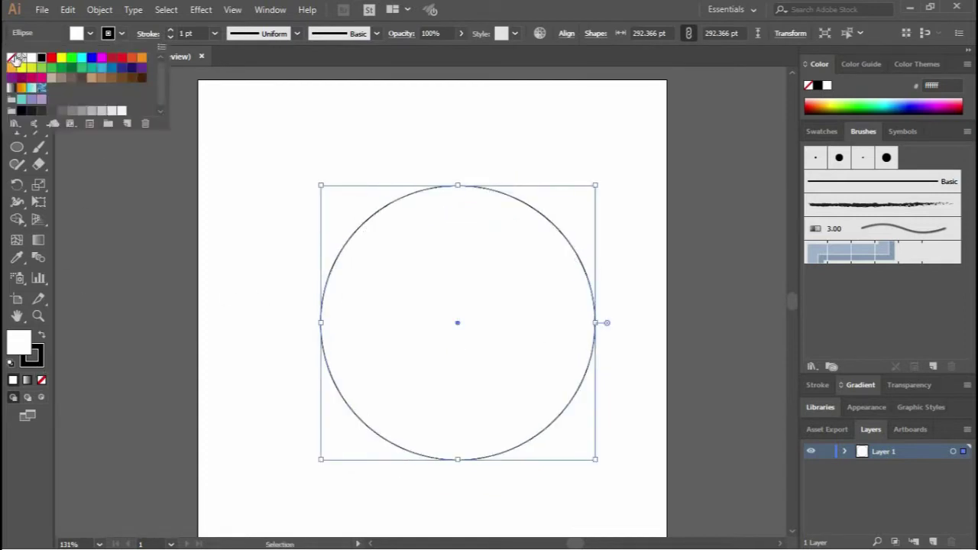
Step: Remove the circle's outline and try brown swatch fills before settling on orange
{"action": "left_click", "coordinate": [12, 59]}
{"action": "left_click", "coordinate": [90, 32]}
{"action": "left_click", "coordinate": [142, 57]}
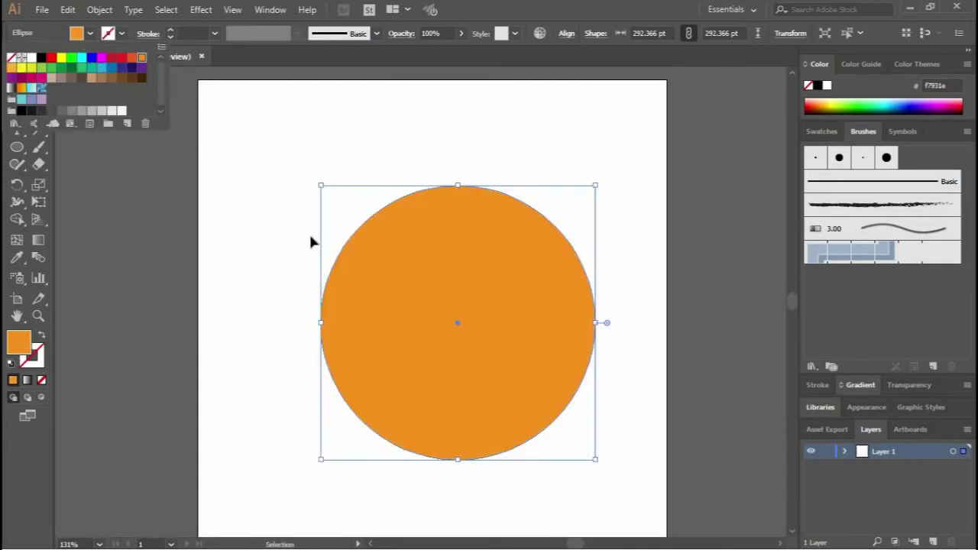
{"action": "left_click", "coordinate": [112, 78]}
{"action": "left_click", "coordinate": [101, 79]}
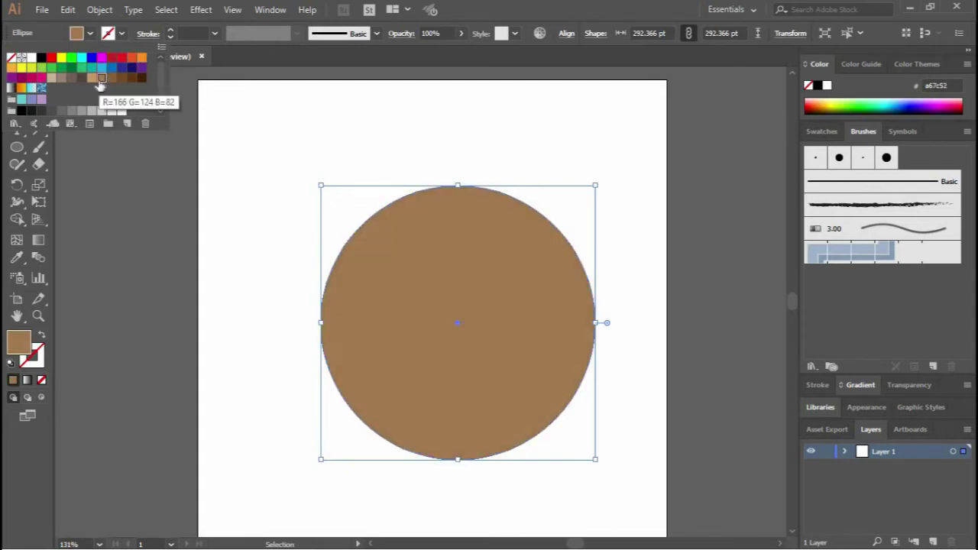
{"action": "left_click", "coordinate": [141, 57]}
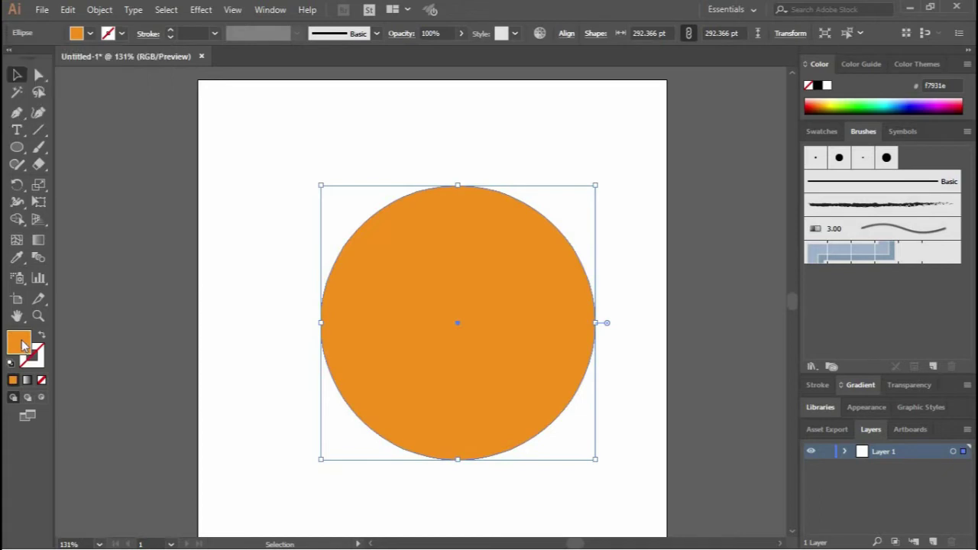
Step: Set the circle's fill to the custom orange F7931E in the Color Picker
{"action": "double_click", "coordinate": [18, 343]}
{"action": "left_click", "coordinate": [445, 246]}
{"action": "left_click_drag", "start_coordinate": [445, 246], "coordinate": [429, 235]}
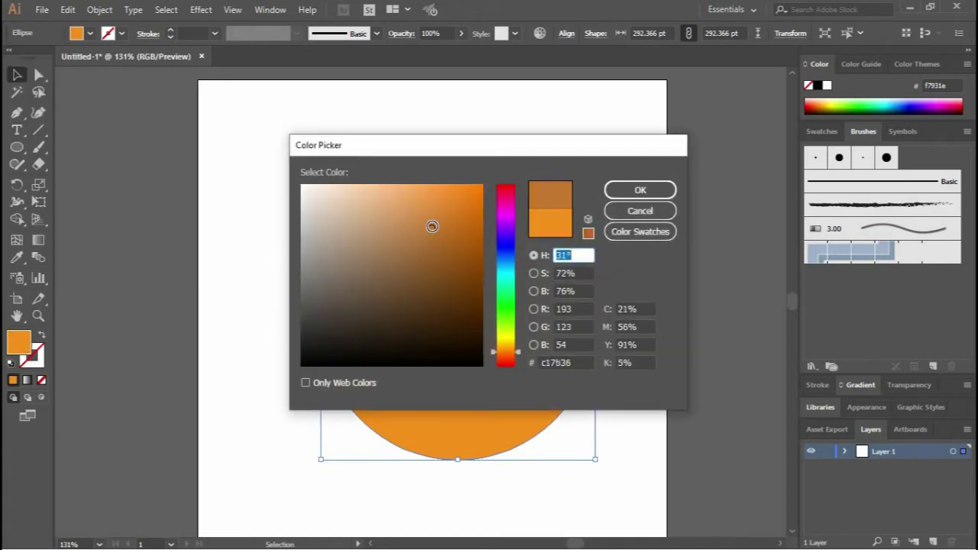
{"action": "left_click", "coordinate": [641, 190]}
Step: Reposition the circle slightly and zoom in to 200%
{"action": "left_click", "coordinate": [663, 252]}
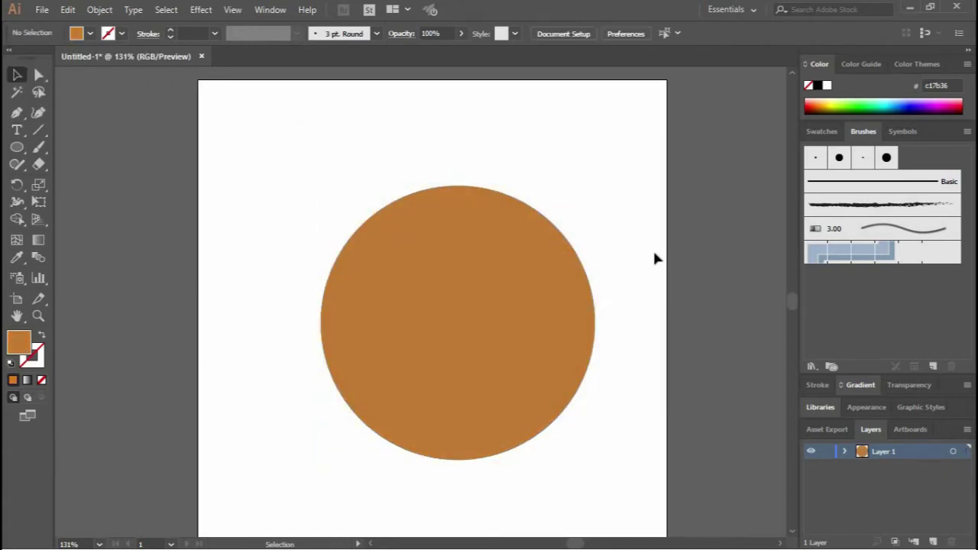
{"action": "left_click_drag", "start_coordinate": [451, 312], "coordinate": [463, 326]}
{"action": "left_click", "coordinate": [600, 293]}
{"action": "left_click", "coordinate": [458, 319]}
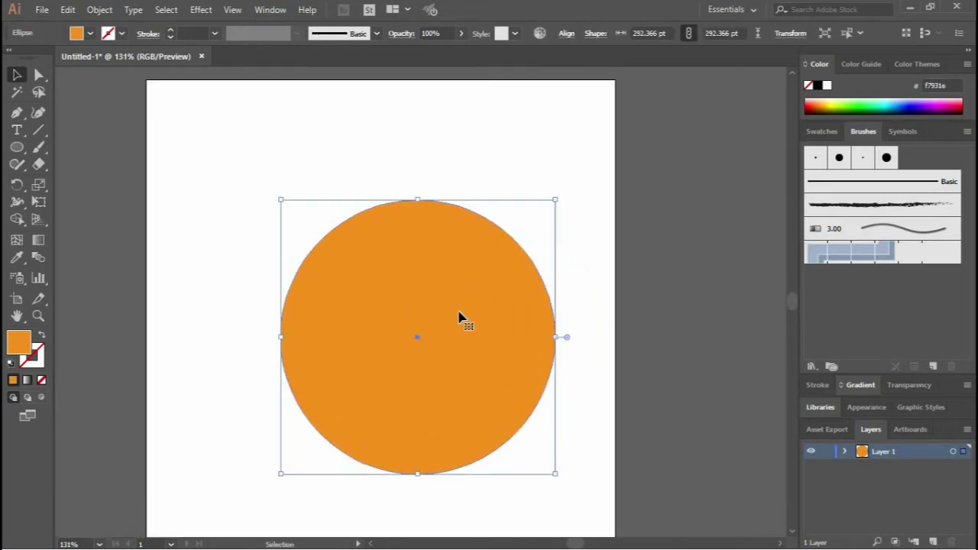
{"action": "key", "text": "ctrl+equal"}
{"action": "key", "text": "ctrl+equal"}
{"action": "scroll", "coordinate": [460, 319], "scroll_direction": "up", "scroll_amount": 1}
{"action": "left_click", "coordinate": [636, 384]}
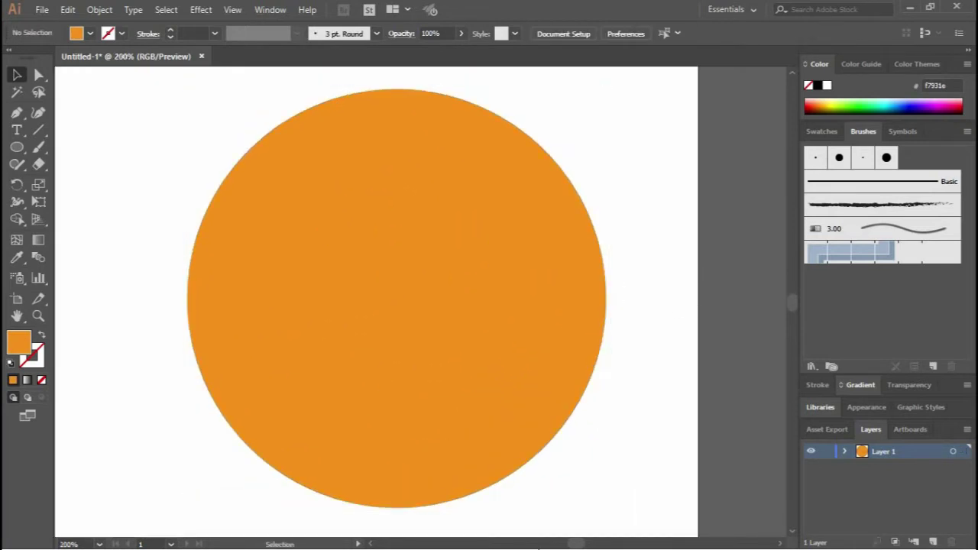
{"action": "left_click", "coordinate": [40, 148]}
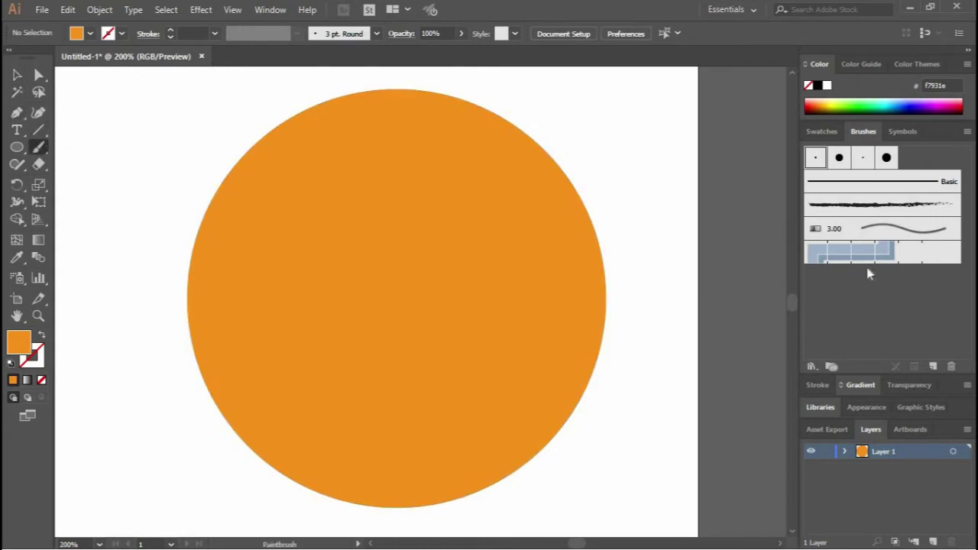
Step: Set up the 3.00 brush in black, testing stroke weights 0.5, 1 and 3 pt
{"action": "left_click", "coordinate": [863, 227]}
{"action": "left_click", "coordinate": [108, 33]}
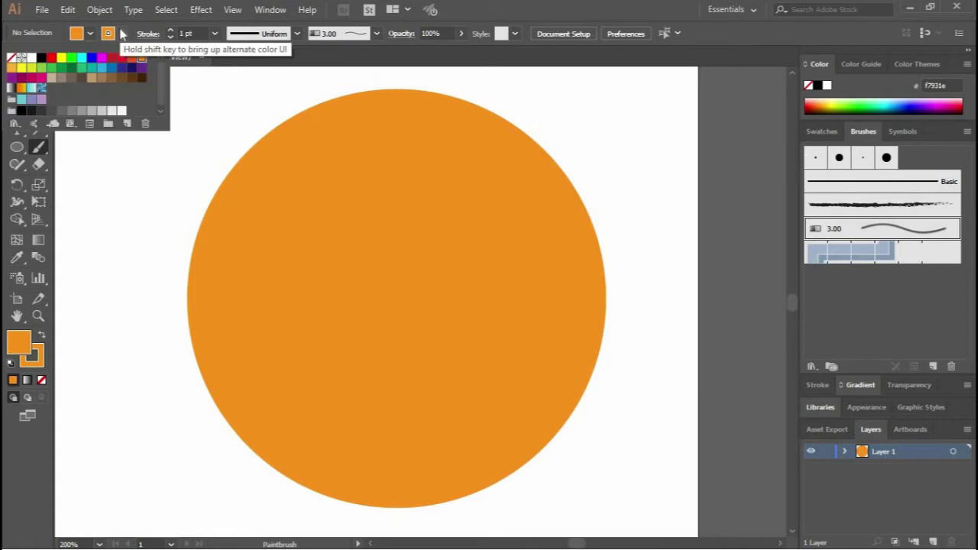
{"action": "left_click", "coordinate": [62, 77]}
{"action": "left_click", "coordinate": [214, 34]}
{"action": "left_click", "coordinate": [227, 61]}
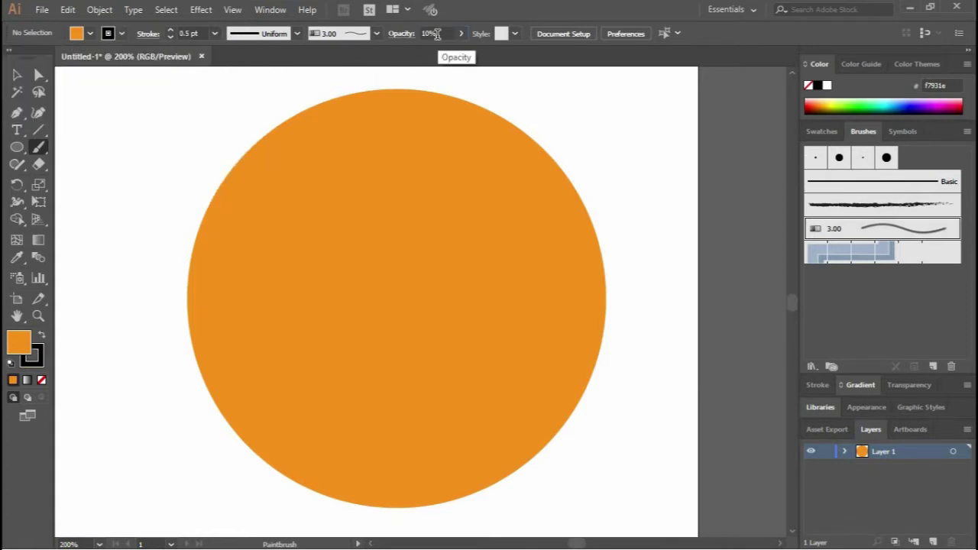
{"action": "left_click_drag", "start_coordinate": [293, 284], "coordinate": [415, 397]}
{"action": "left_click", "coordinate": [214, 33]}
{"action": "left_click", "coordinate": [231, 93]}
{"action": "left_click_drag", "start_coordinate": [260, 336], "coordinate": [589, 327]}
{"action": "left_click", "coordinate": [215, 34]}
{"action": "left_click", "coordinate": [229, 126]}
{"action": "left_click_drag", "start_coordinate": [284, 425], "coordinate": [508, 169]}
{"action": "key", "text": "ctrl+z"}
{"action": "key", "text": "ctrl+z"}
Step: Paint translucent shading strokes along the circle's right and bottom edges
{"action": "scroll", "coordinate": [603, 229], "scroll_direction": "down", "scroll_amount": 1}
{"action": "left_click_drag", "start_coordinate": [601, 233], "coordinate": [351, 488]}
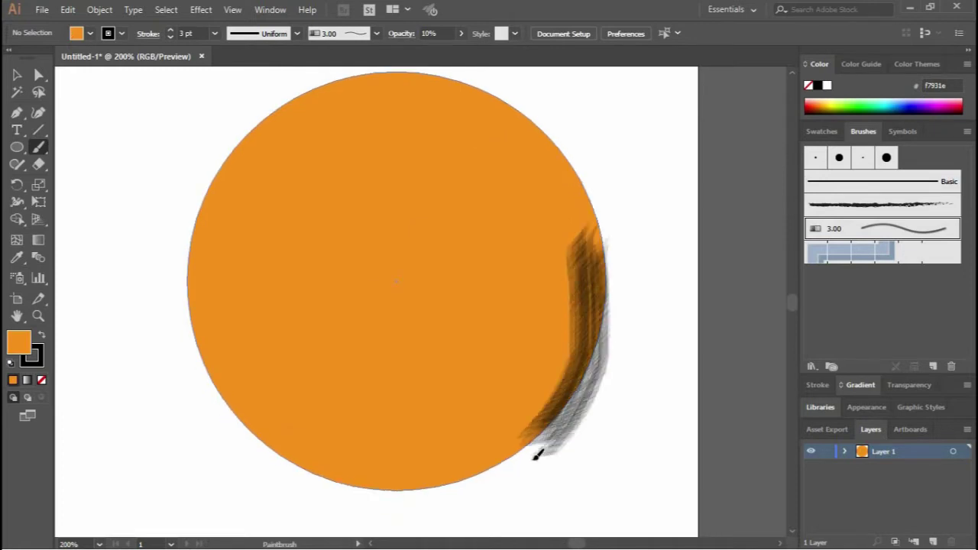
{"action": "key", "text": "ctrl+z"}
{"action": "mouse_move", "coordinate": [553, 135]}
{"action": "left_mouse_down"}
{"action": "mouse_move", "coordinate": [601, 251]}
{"action": "mouse_move", "coordinate": [574, 157]}
{"action": "mouse_move", "coordinate": [611, 367]}
{"action": "mouse_move", "coordinate": [400, 494]}
{"action": "mouse_move", "coordinate": [264, 478]}
{"action": "left_mouse_up"}
{"action": "key", "text": "ctrl+z"}
{"action": "mouse_move", "coordinate": [535, 117]}
{"action": "left_mouse_down"}
{"action": "mouse_move", "coordinate": [579, 186]}
{"action": "mouse_move", "coordinate": [569, 227]}
{"action": "mouse_move", "coordinate": [410, 458]}
{"action": "mouse_move", "coordinate": [252, 428]}
{"action": "left_mouse_up"}
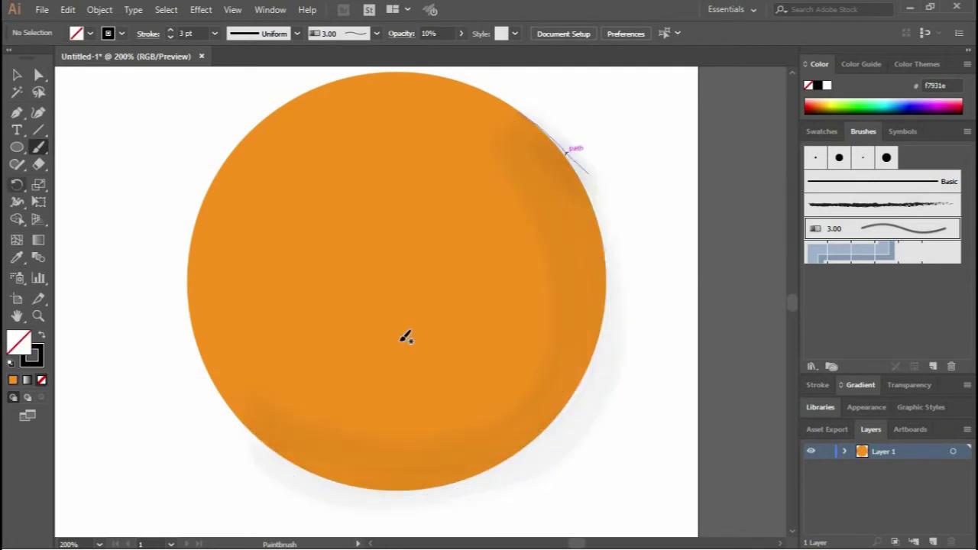
{"action": "mouse_move", "coordinate": [229, 383]}
{"action": "left_mouse_down"}
{"action": "mouse_move", "coordinate": [301, 404]}
{"action": "mouse_move", "coordinate": [504, 301]}
{"action": "mouse_move", "coordinate": [527, 129]}
{"action": "left_mouse_up"}
{"action": "mouse_move", "coordinate": [447, 103]}
{"action": "left_mouse_down"}
{"action": "mouse_move", "coordinate": [553, 367]}
{"action": "mouse_move", "coordinate": [527, 413]}
{"action": "mouse_move", "coordinate": [542, 200]}
{"action": "left_mouse_up"}
{"action": "mouse_move", "coordinate": [466, 92]}
{"action": "left_mouse_down"}
{"action": "mouse_move", "coordinate": [517, 158]}
{"action": "mouse_move", "coordinate": [530, 212]}
{"action": "mouse_move", "coordinate": [499, 428]}
{"action": "mouse_move", "coordinate": [208, 367]}
{"action": "left_mouse_up"}
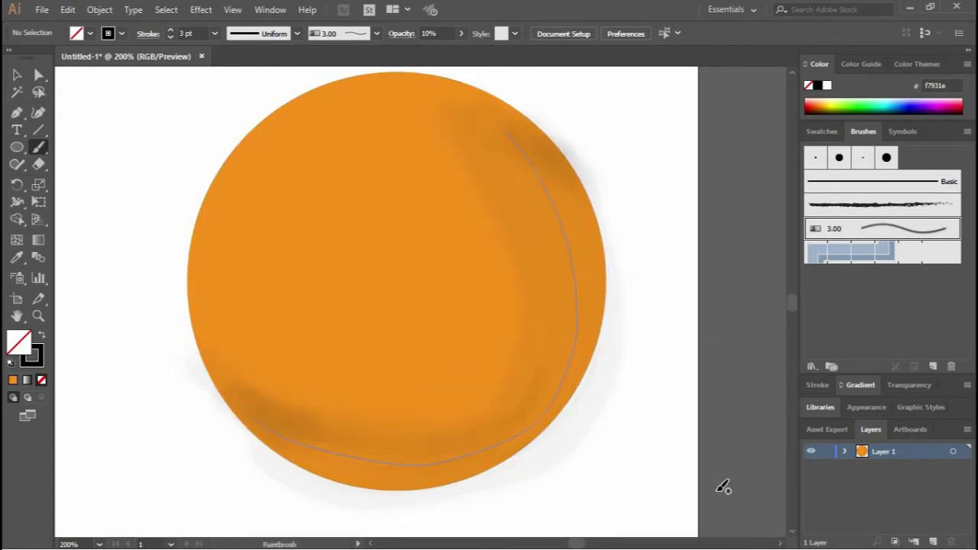
{"action": "scroll", "coordinate": [537, 243], "scroll_direction": "up", "scroll_amount": 1}
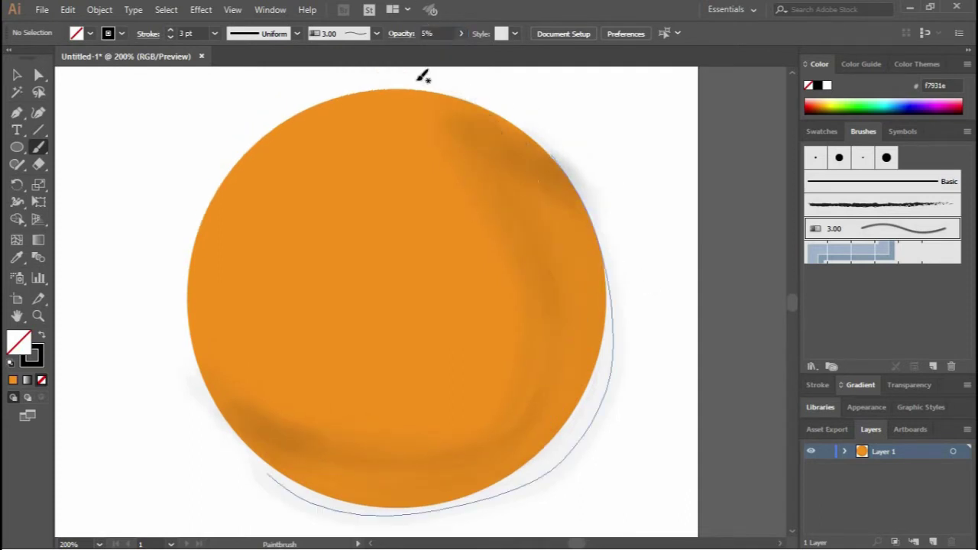
Step: Layer faint dark strokes on the circle's upper-right, right and lower edges
{"action": "left_click_drag", "start_coordinate": [465, 131], "coordinate": [425, 181]}
{"action": "left_click_drag", "start_coordinate": [537, 275], "coordinate": [358, 402]}
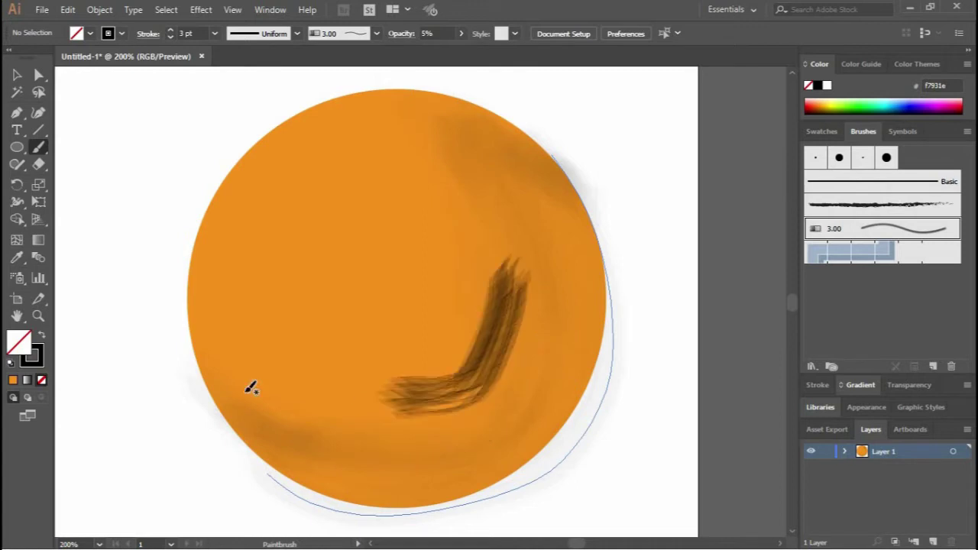
{"action": "left_click_drag", "start_coordinate": [326, 407], "coordinate": [467, 409]}
{"action": "left_click_drag", "start_coordinate": [442, 107], "coordinate": [376, 186]}
{"action": "left_click_drag", "start_coordinate": [569, 195], "coordinate": [600, 306]}
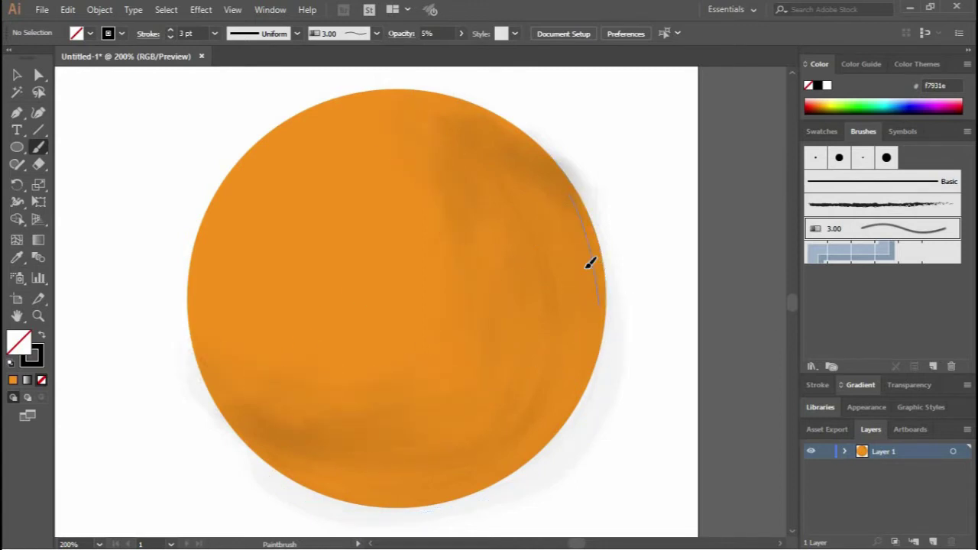
{"action": "mouse_move", "coordinate": [599, 346]}
{"action": "left_mouse_down"}
{"action": "mouse_move", "coordinate": [359, 520]}
{"action": "mouse_move", "coordinate": [570, 301]}
{"action": "mouse_move", "coordinate": [579, 187]}
{"action": "left_mouse_up"}
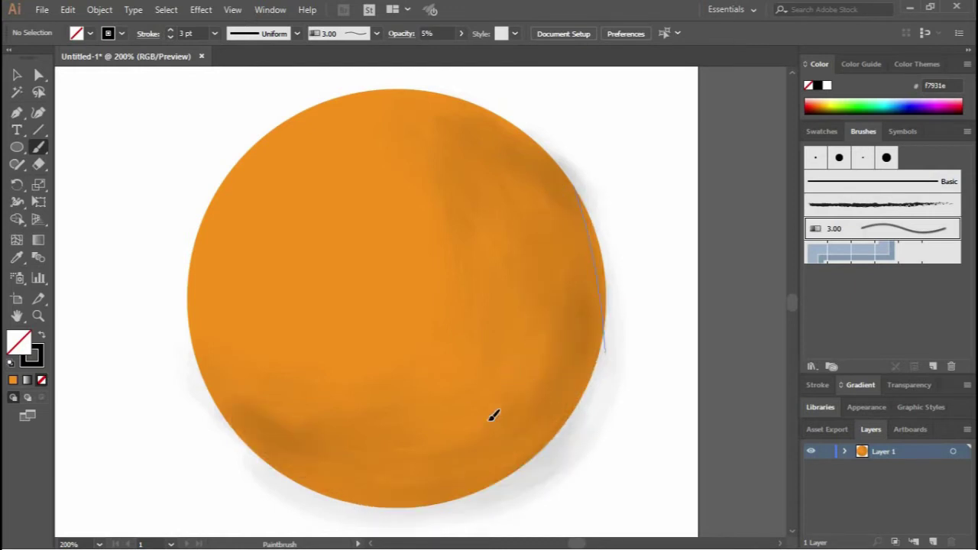
{"action": "left_click_drag", "start_coordinate": [431, 436], "coordinate": [524, 393]}
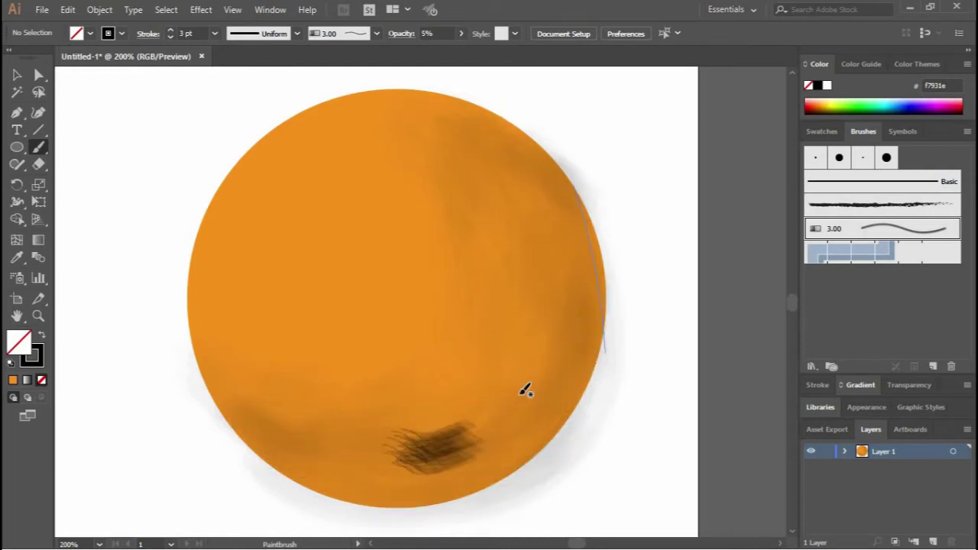
{"action": "left_click_drag", "start_coordinate": [555, 199], "coordinate": [570, 342]}
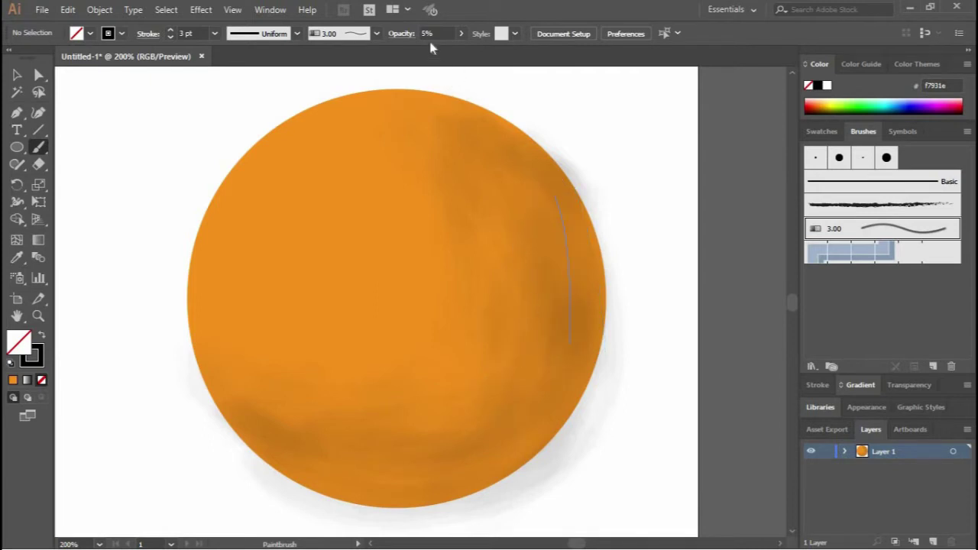
{"action": "left_click_drag", "start_coordinate": [467, 412], "coordinate": [528, 376]}
{"action": "mouse_move", "coordinate": [570, 336]}
{"action": "left_mouse_down"}
{"action": "mouse_move", "coordinate": [475, 485]}
{"action": "mouse_move", "coordinate": [514, 241]}
{"action": "left_mouse_up"}
{"action": "left_click_drag", "start_coordinate": [428, 81], "coordinate": [594, 305]}
{"action": "left_click_drag", "start_coordinate": [575, 242], "coordinate": [497, 447]}
{"action": "mouse_move", "coordinate": [522, 162]}
{"action": "left_mouse_down"}
{"action": "mouse_move", "coordinate": [489, 214]}
{"action": "mouse_move", "coordinate": [504, 338]}
{"action": "left_mouse_up"}
Step: Add more soft shading strokes over the right side, top rim and lower area
{"action": "left_click_drag", "start_coordinate": [546, 230], "coordinate": [499, 313]}
{"action": "mouse_move", "coordinate": [408, 109]}
{"action": "left_mouse_down"}
{"action": "mouse_move", "coordinate": [524, 135]}
{"action": "mouse_move", "coordinate": [542, 191]}
{"action": "left_mouse_up"}
{"action": "left_click_drag", "start_coordinate": [575, 359], "coordinate": [319, 476]}
{"action": "left_click_drag", "start_coordinate": [393, 409], "coordinate": [578, 271]}
{"action": "left_click_drag", "start_coordinate": [527, 147], "coordinate": [458, 302]}
{"action": "left_click_drag", "start_coordinate": [574, 214], "coordinate": [531, 344]}
{"action": "left_click_drag", "start_coordinate": [567, 252], "coordinate": [560, 233]}
{"action": "left_click_drag", "start_coordinate": [413, 103], "coordinate": [454, 146]}
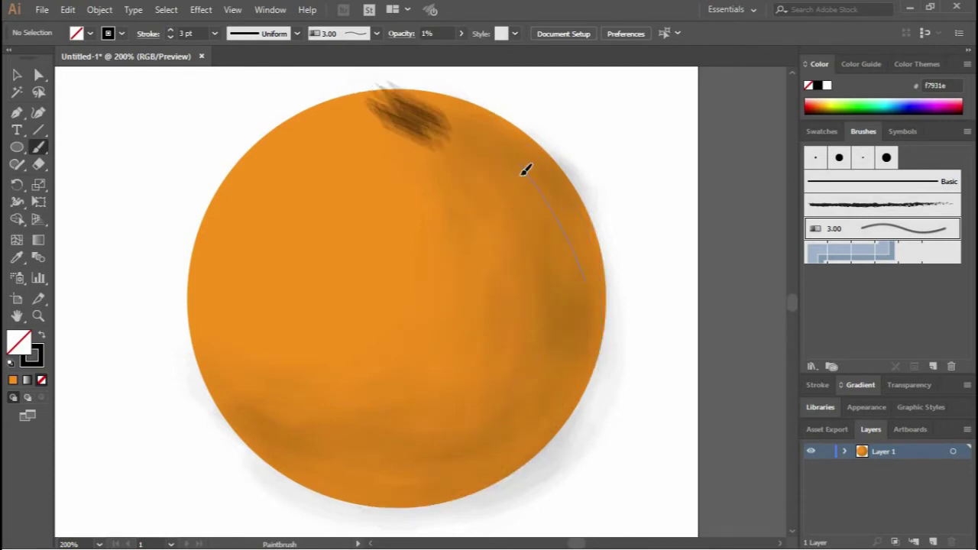
{"action": "left_click_drag", "start_coordinate": [470, 390], "coordinate": [512, 248]}
{"action": "left_click_drag", "start_coordinate": [392, 403], "coordinate": [590, 338]}
{"action": "left_click_drag", "start_coordinate": [251, 382], "coordinate": [535, 306]}
{"action": "left_click_drag", "start_coordinate": [420, 401], "coordinate": [564, 264]}
{"action": "left_click_drag", "start_coordinate": [428, 382], "coordinate": [484, 365]}
{"action": "scroll", "coordinate": [485, 365], "scroll_direction": "down", "scroll_amount": 2}
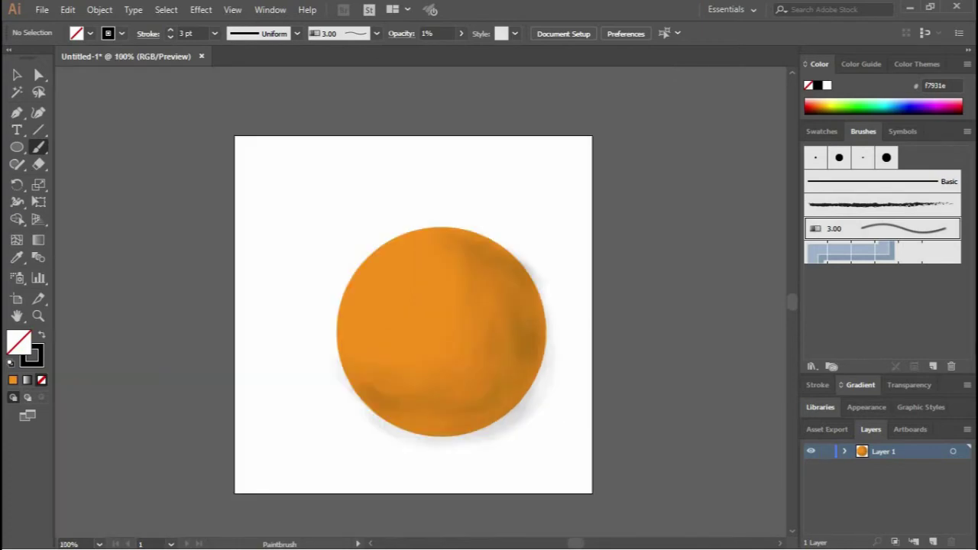
Step: Return to the Paintbrush, paint a first faint upper-left stroke, and adjust brush opacity
{"action": "scroll", "coordinate": [498, 341], "scroll_direction": "up", "scroll_amount": 1}
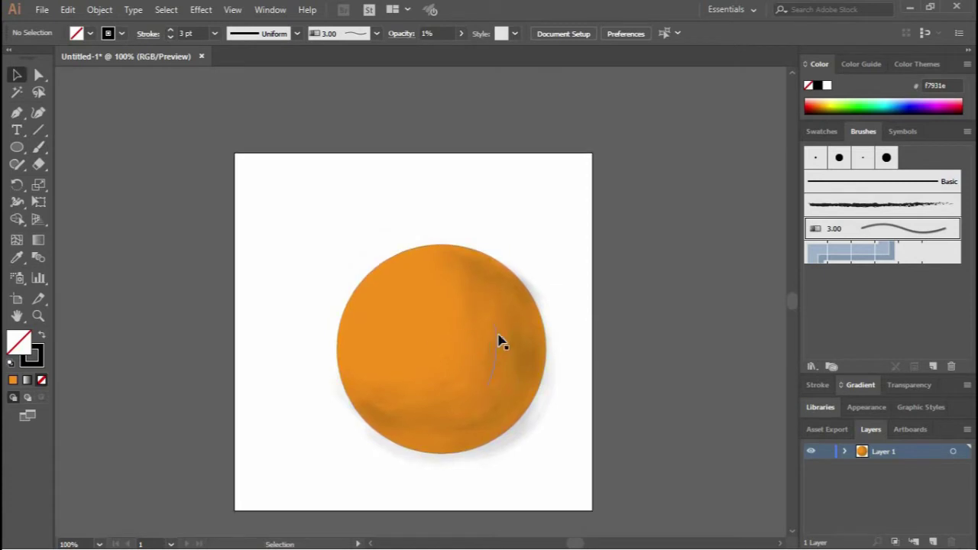
{"action": "scroll", "coordinate": [509, 348], "scroll_direction": "up", "scroll_amount": 1}
{"action": "scroll", "coordinate": [618, 310], "scroll_direction": "up", "scroll_amount": 1}
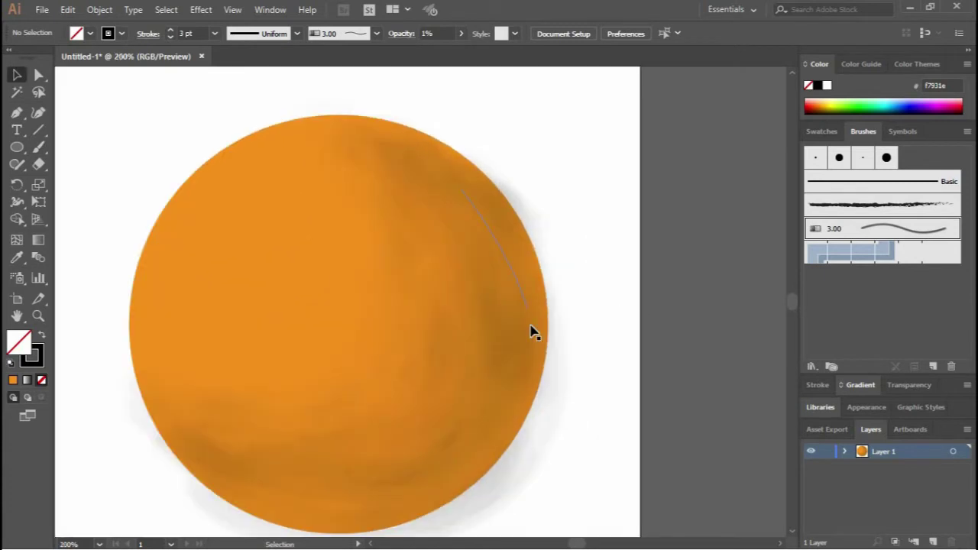
{"action": "scroll", "coordinate": [596, 310], "scroll_direction": "left", "scroll_amount": 2}
{"action": "left_click", "coordinate": [37, 149]}
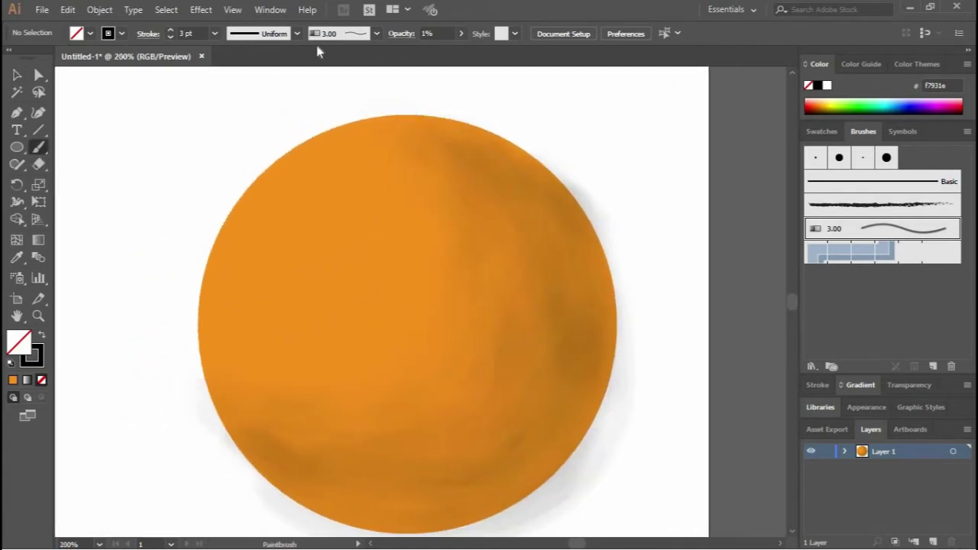
{"action": "left_click", "coordinate": [120, 32]}
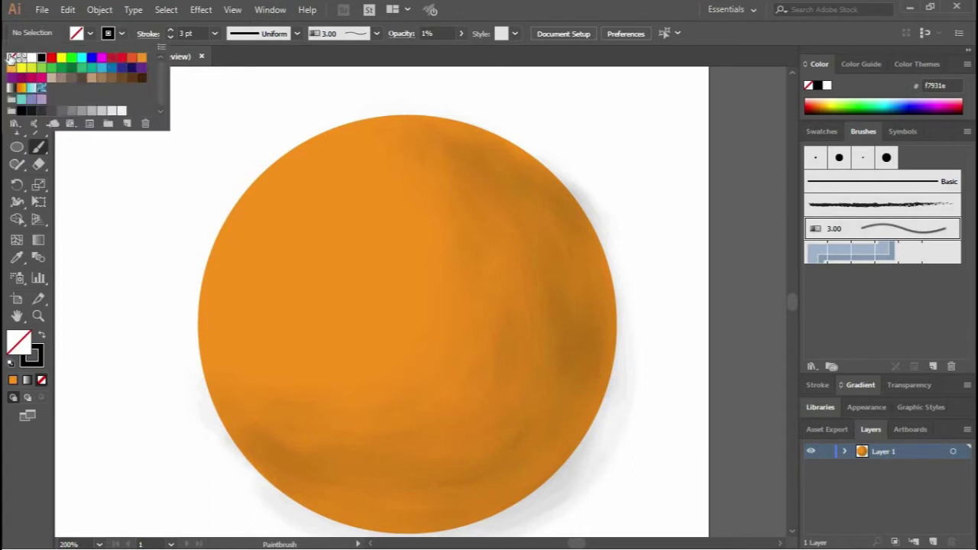
{"action": "left_click", "coordinate": [316, 97]}
{"action": "left_click_drag", "start_coordinate": [275, 156], "coordinate": [349, 170]}
{"action": "left_click", "coordinate": [436, 33]}
Step: Paint faint light strokes along the circle's top edge and upper-left side
{"action": "mouse_move", "coordinate": [401, 126]}
{"action": "left_mouse_down"}
{"action": "mouse_move", "coordinate": [305, 221]}
{"action": "mouse_move", "coordinate": [237, 314]}
{"action": "mouse_move", "coordinate": [275, 216]}
{"action": "mouse_move", "coordinate": [250, 430]}
{"action": "left_mouse_up"}
{"action": "left_click_drag", "start_coordinate": [453, 129], "coordinate": [345, 120]}
{"action": "left_click_drag", "start_coordinate": [267, 196], "coordinate": [225, 329]}
{"action": "left_click_drag", "start_coordinate": [376, 163], "coordinate": [313, 468]}
{"action": "left_click_drag", "start_coordinate": [422, 151], "coordinate": [347, 456]}
{"action": "left_click_drag", "start_coordinate": [330, 172], "coordinate": [310, 459]}
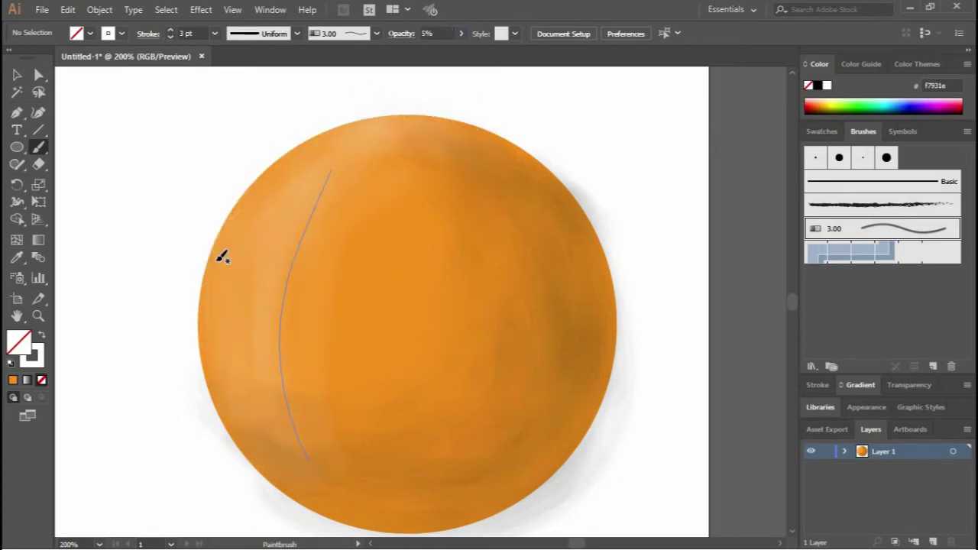
{"action": "left_click_drag", "start_coordinate": [222, 257], "coordinate": [230, 436]}
{"action": "left_click_drag", "start_coordinate": [247, 343], "coordinate": [286, 191]}
{"action": "left_click_drag", "start_coordinate": [420, 226], "coordinate": [375, 388]}
Step: Set brush opacity to 1% and paint whitish highlights on the ball's left side
{"action": "type", "text": "1"}
{"action": "key", "text": "Return"}
{"action": "left_click_drag", "start_coordinate": [383, 157], "coordinate": [267, 170]}
{"action": "left_click_drag", "start_coordinate": [313, 417], "coordinate": [302, 363]}
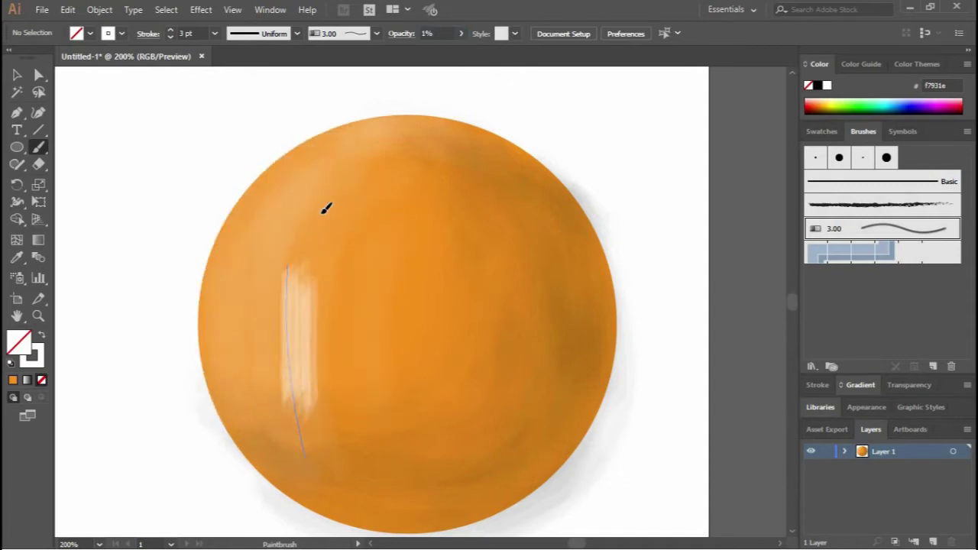
{"action": "left_click_drag", "start_coordinate": [260, 399], "coordinate": [369, 486]}
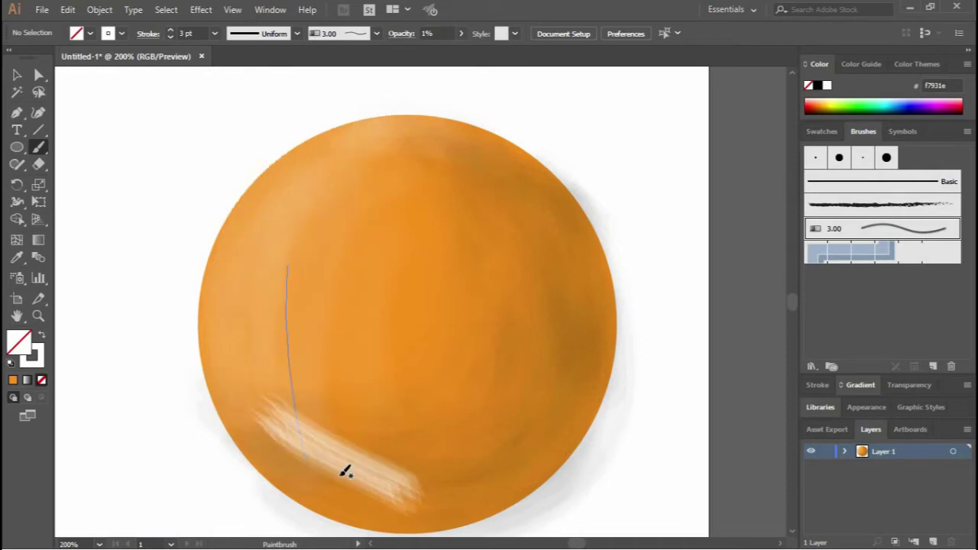
{"action": "left_click_drag", "start_coordinate": [404, 170], "coordinate": [346, 417]}
{"action": "left_click_drag", "start_coordinate": [430, 248], "coordinate": [350, 399]}
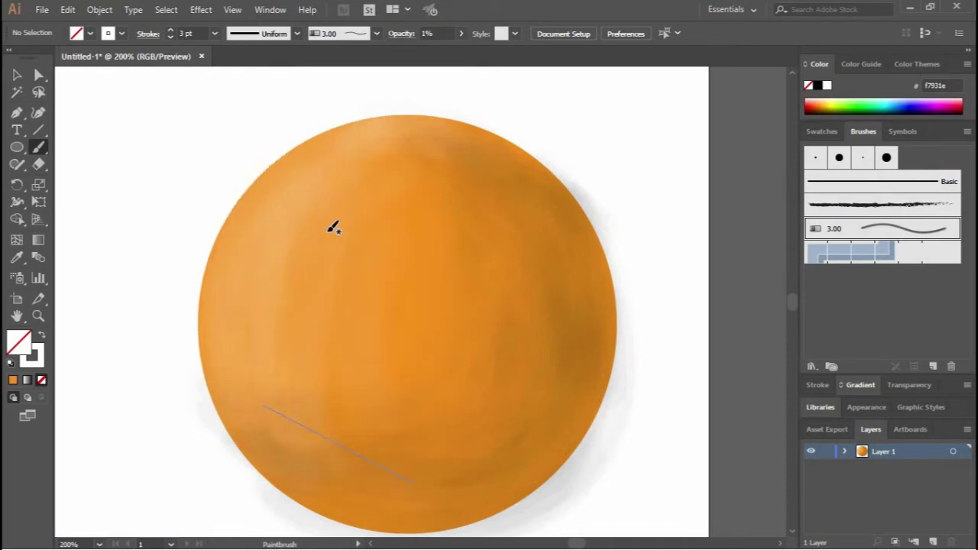
Step: Try curved highlight strokes across the ball's centre, right side and upper left
{"action": "left_click_drag", "start_coordinate": [321, 210], "coordinate": [294, 344]}
{"action": "left_click_drag", "start_coordinate": [359, 201], "coordinate": [333, 433]}
{"action": "left_click_drag", "start_coordinate": [535, 292], "coordinate": [331, 476]}
{"action": "left_click_drag", "start_coordinate": [489, 158], "coordinate": [527, 229]}
{"action": "left_click_drag", "start_coordinate": [439, 153], "coordinate": [411, 218]}
{"action": "mouse_move", "coordinate": [348, 204]}
{"action": "left_mouse_down"}
{"action": "mouse_move", "coordinate": [306, 271]}
{"action": "mouse_move", "coordinate": [382, 451]}
{"action": "left_mouse_up"}
{"action": "left_click_drag", "start_coordinate": [246, 385], "coordinate": [366, 472]}
{"action": "left_click_drag", "start_coordinate": [411, 205], "coordinate": [323, 378]}
{"action": "mouse_move", "coordinate": [415, 164]}
{"action": "left_mouse_down"}
{"action": "mouse_move", "coordinate": [334, 284]}
{"action": "mouse_move", "coordinate": [382, 401]}
{"action": "left_mouse_up"}
{"action": "left_click_drag", "start_coordinate": [426, 203], "coordinate": [373, 416]}
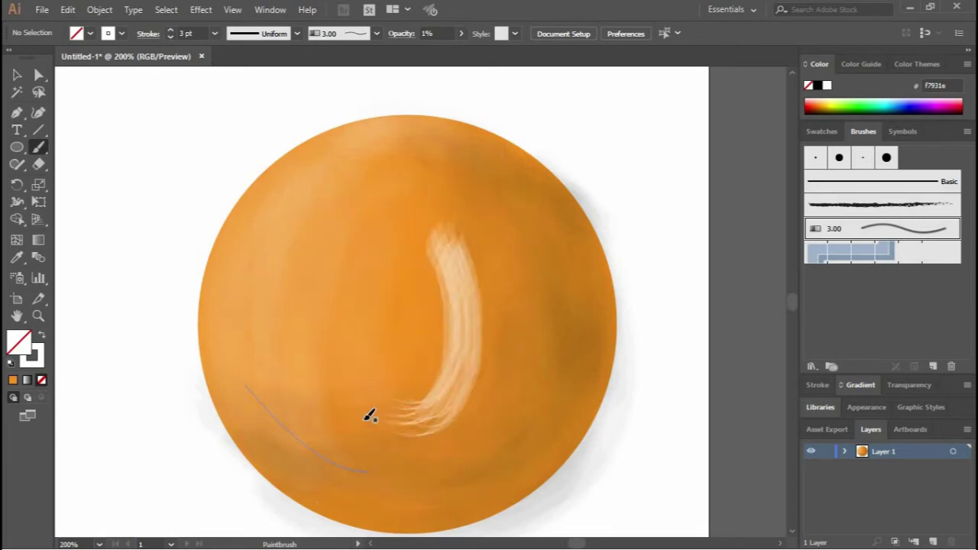
{"action": "mouse_move", "coordinate": [458, 210]}
{"action": "left_mouse_down"}
{"action": "mouse_move", "coordinate": [496, 398]}
{"action": "mouse_move", "coordinate": [349, 476]}
{"action": "left_mouse_up"}
{"action": "left_click_drag", "start_coordinate": [291, 294], "coordinate": [470, 179]}
Step: Redraw the highlight arc toward the upper right and add strokes along the lower-left edge
{"action": "left_click_drag", "start_coordinate": [375, 196], "coordinate": [535, 163]}
{"action": "left_click_drag", "start_coordinate": [398, 160], "coordinate": [505, 134]}
{"action": "left_click_drag", "start_coordinate": [366, 176], "coordinate": [534, 126]}
{"action": "left_click_drag", "start_coordinate": [470, 169], "coordinate": [321, 252]}
{"action": "mouse_move", "coordinate": [329, 451]}
{"action": "left_mouse_down"}
{"action": "mouse_move", "coordinate": [386, 465]}
{"action": "mouse_move", "coordinate": [299, 470]}
{"action": "mouse_move", "coordinate": [436, 510]}
{"action": "left_mouse_up"}
{"action": "left_click_drag", "start_coordinate": [276, 453], "coordinate": [458, 502]}
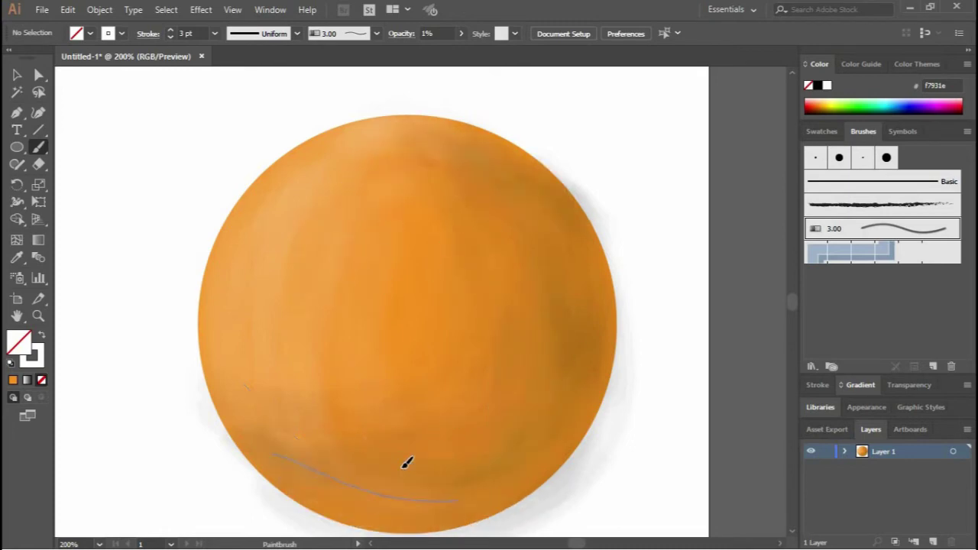
{"action": "left_click_drag", "start_coordinate": [328, 405], "coordinate": [466, 437]}
{"action": "left_click_drag", "start_coordinate": [437, 492], "coordinate": [356, 367]}
{"action": "left_click_drag", "start_coordinate": [317, 328], "coordinate": [458, 415]}
Step: Undo the unwanted trial highlights and zoom out to see the whole artboard
{"action": "key", "text": "ctrl+z"}
{"action": "left_click_drag", "start_coordinate": [397, 267], "coordinate": [329, 367]}
{"action": "key", "text": "ctrl+z"}
{"action": "left_click_drag", "start_coordinate": [348, 466], "coordinate": [433, 487]}
{"action": "key", "text": "ctrl+z"}
{"action": "key", "text": "ctrl+minus"}
{"action": "key", "text": "ctrl+minus"}
{"action": "left_click_drag", "start_coordinate": [439, 310], "coordinate": [437, 459]}
{"action": "left_click_drag", "start_coordinate": [457, 286], "coordinate": [442, 405]}
{"action": "key", "text": "ctrl+z"}
{"action": "left_click_drag", "start_coordinate": [413, 317], "coordinate": [393, 401]}
{"action": "key", "text": "ctrl+z"}
Step: Set brush opacity to 2% and paint a faint sheen on the ball's upper left
{"action": "left_click", "coordinate": [437, 33]}
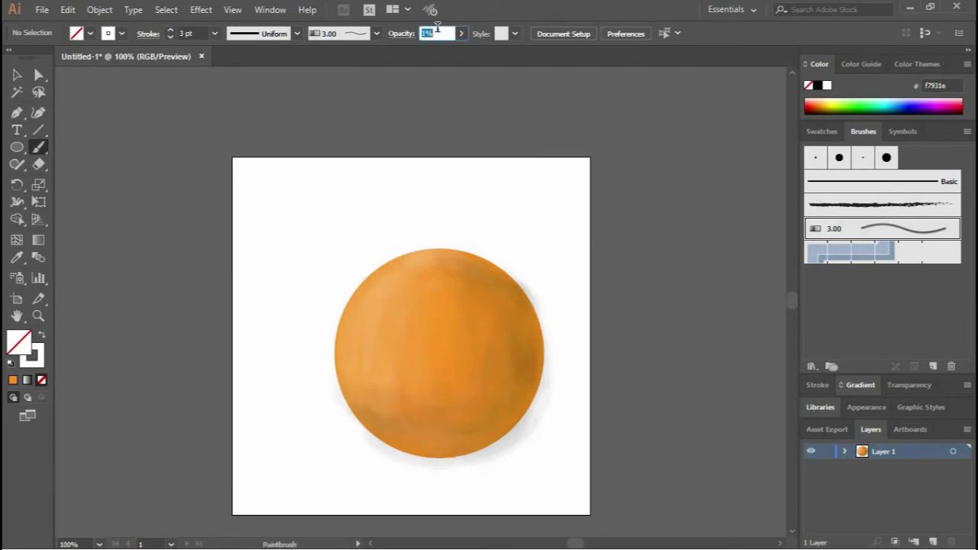
{"action": "left_click_drag", "start_coordinate": [415, 360], "coordinate": [430, 388]}
{"action": "key", "text": "ctrl+z"}
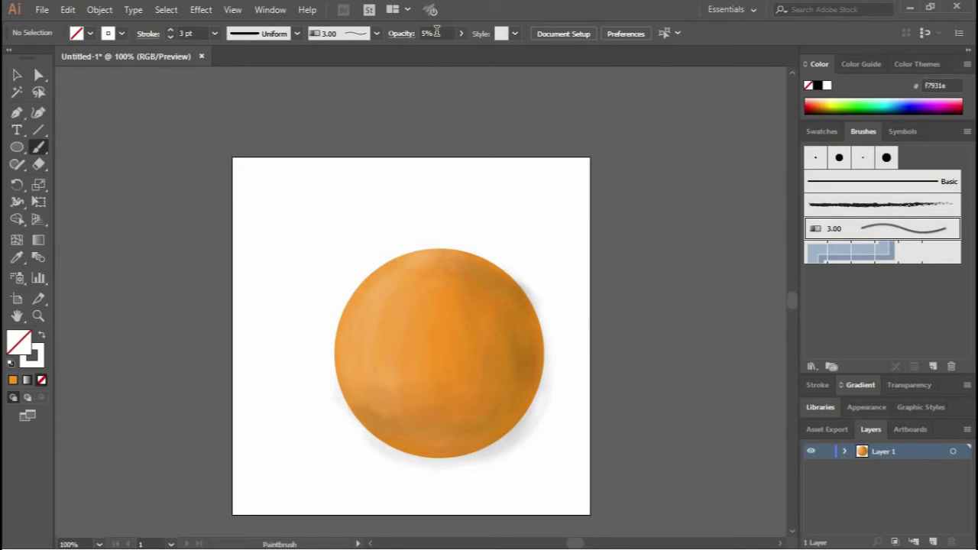
{"action": "type", "text": "2"}
{"action": "key", "text": "Return"}
{"action": "mouse_move", "coordinate": [458, 275]}
{"action": "left_mouse_down"}
{"action": "mouse_move", "coordinate": [415, 395]}
{"action": "mouse_move", "coordinate": [462, 438]}
{"action": "left_mouse_up"}
Step: Undo the last highlight stroke and select the orange circle in Layer 1
{"action": "key", "text": "ctrl+z"}
{"action": "left_click", "coordinate": [843, 452]}
{"action": "scroll", "coordinate": [901, 489], "scroll_direction": "down", "scroll_amount": 5}
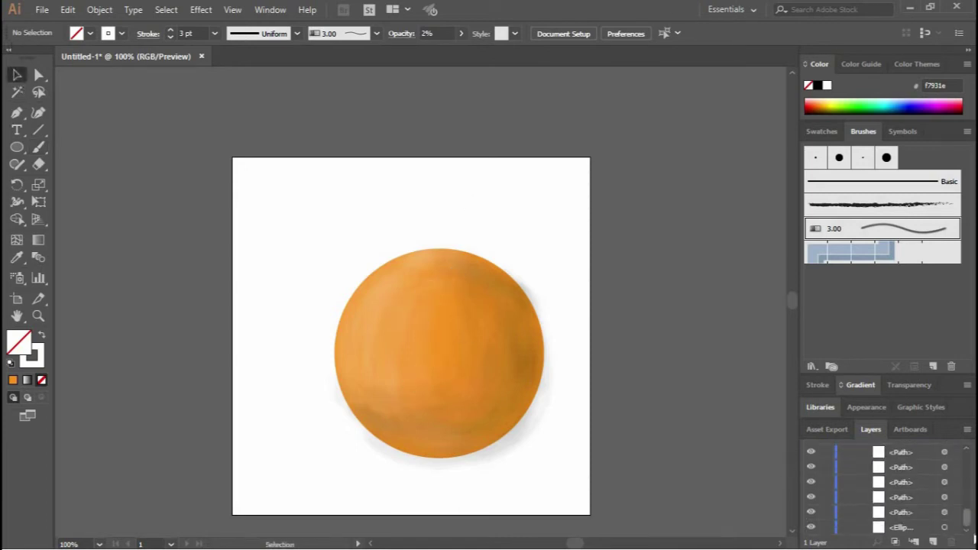
{"action": "left_click", "coordinate": [953, 528]}
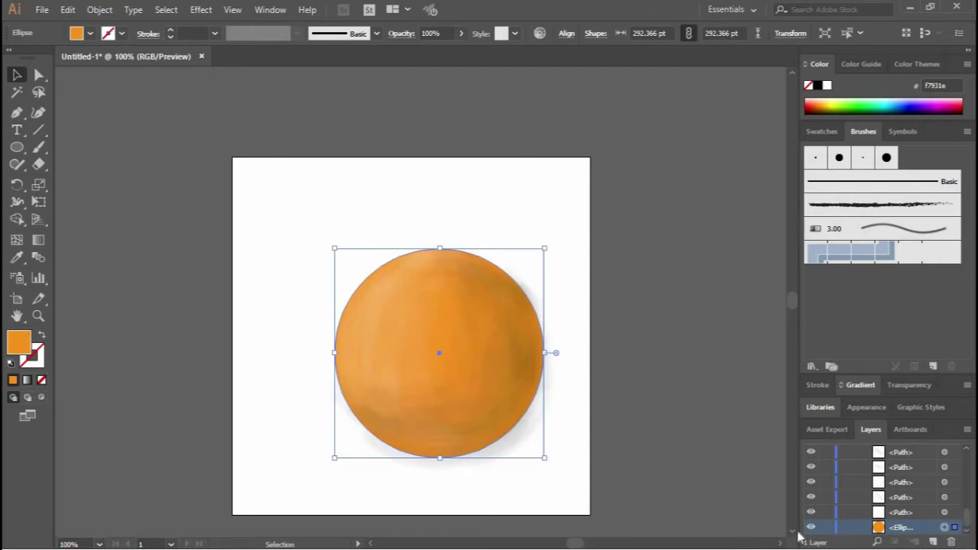
Step: Paste a flat orange copy of the circle and align it exactly over the original
{"action": "key", "text": "ctrl+v"}
{"action": "mouse_move", "coordinate": [473, 305]}
{"action": "left_mouse_down"}
{"action": "mouse_move", "coordinate": [484, 350]}
{"action": "mouse_move", "coordinate": [505, 370]}
{"action": "left_mouse_up"}
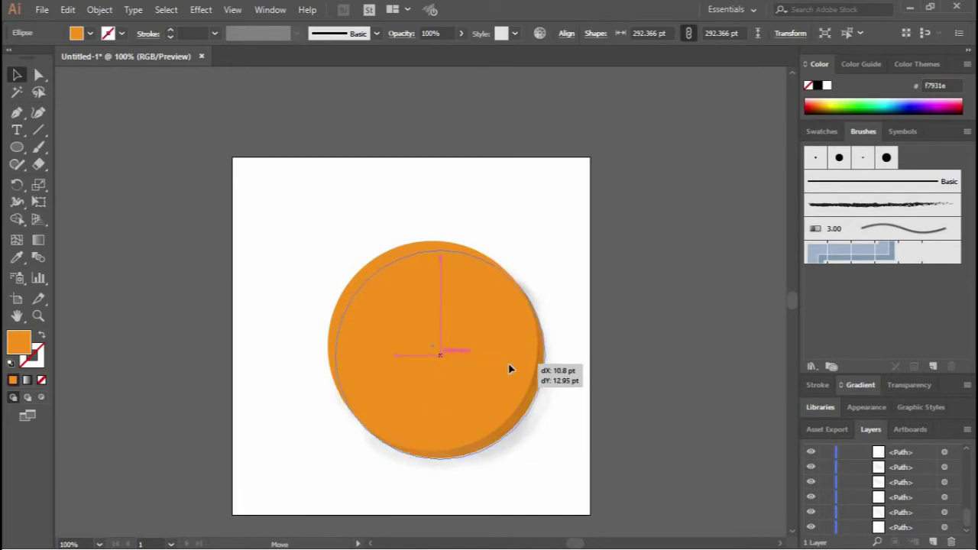
{"action": "left_click_drag", "start_coordinate": [506, 370], "coordinate": [507, 366]}
{"action": "left_click", "coordinate": [623, 415]}
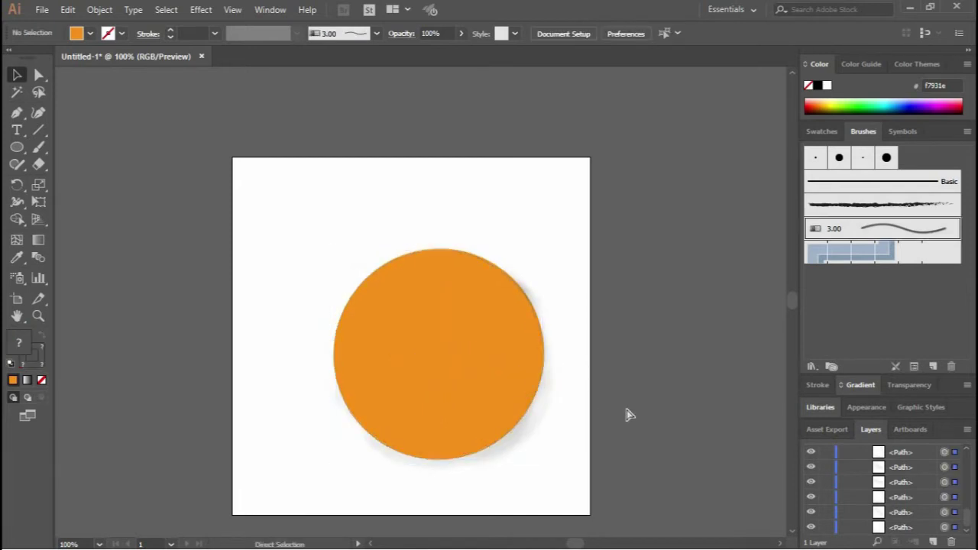
Step: Select all artwork and make a clipping mask so the strokes are clipped to the circle
{"action": "key", "text": "ctrl+a"}
{"action": "right_click", "coordinate": [450, 343]}
{"action": "left_click", "coordinate": [524, 196]}
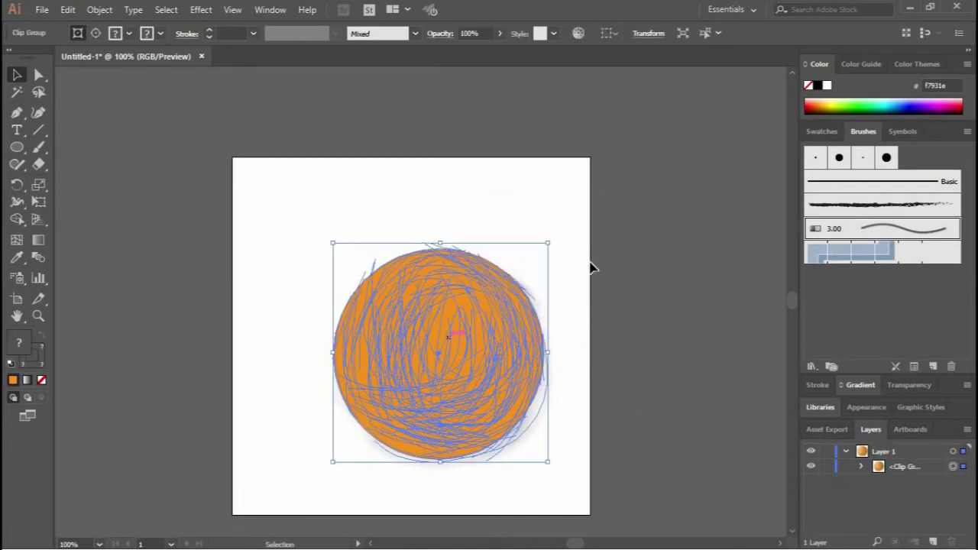
{"action": "left_click", "coordinate": [563, 343]}
{"action": "left_click", "coordinate": [421, 356]}
Step: Scale the clipped ball down slightly from its top-left corner
{"action": "left_click_drag", "start_coordinate": [344, 256], "coordinate": [415, 332]}
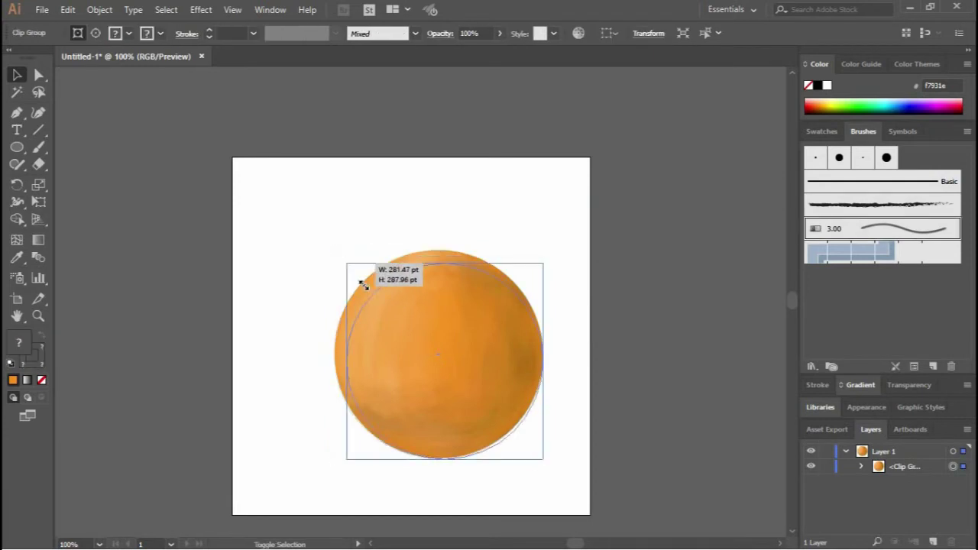
{"action": "left_click_drag", "start_coordinate": [603, 350], "coordinate": [601, 354]}
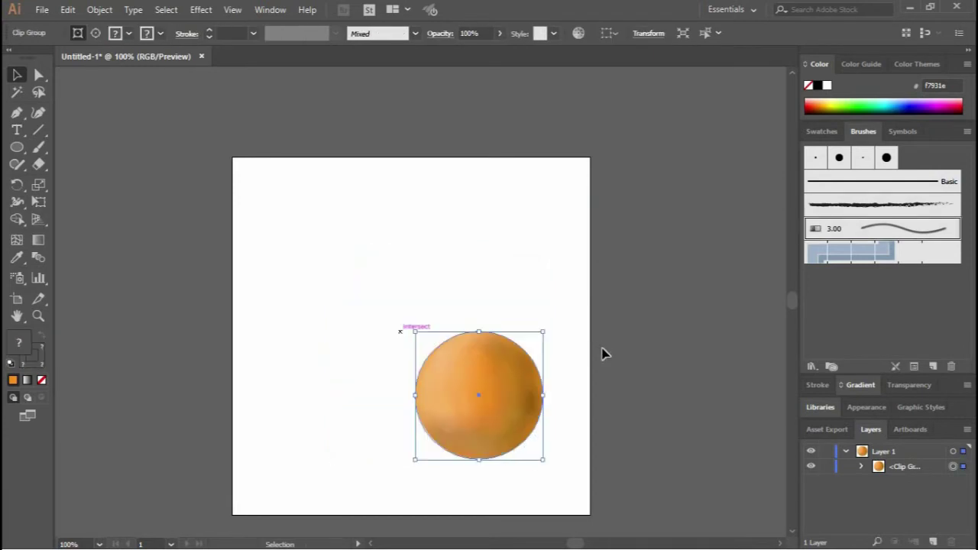
{"action": "left_click", "coordinate": [672, 426]}
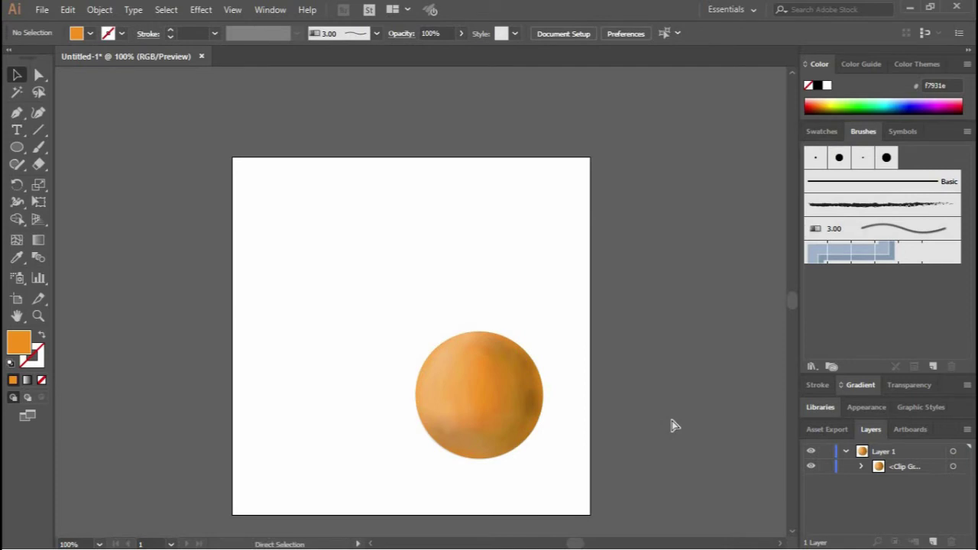
{"action": "left_click", "coordinate": [504, 406]}
{"action": "key", "text": "ctrl+z"}
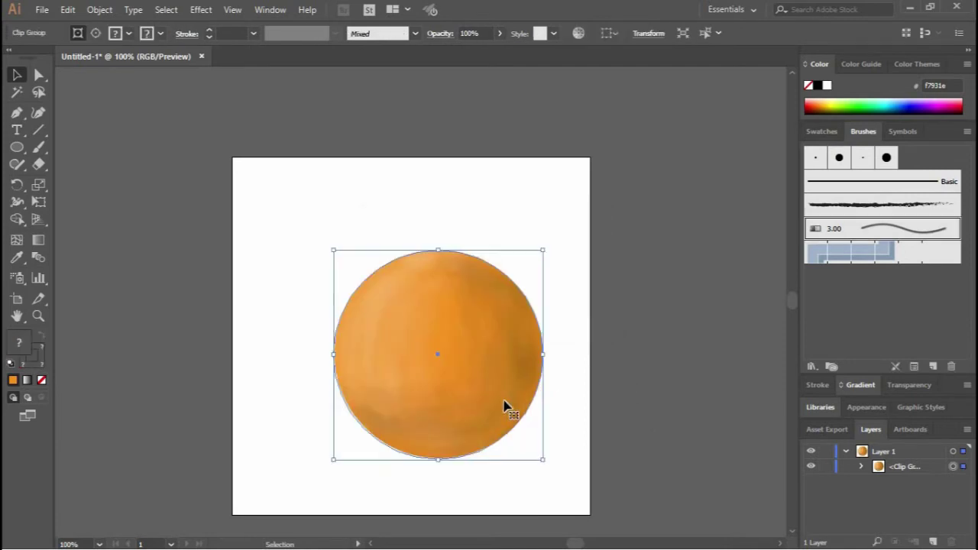
{"action": "left_click_drag", "start_coordinate": [335, 252], "coordinate": [348, 264]}
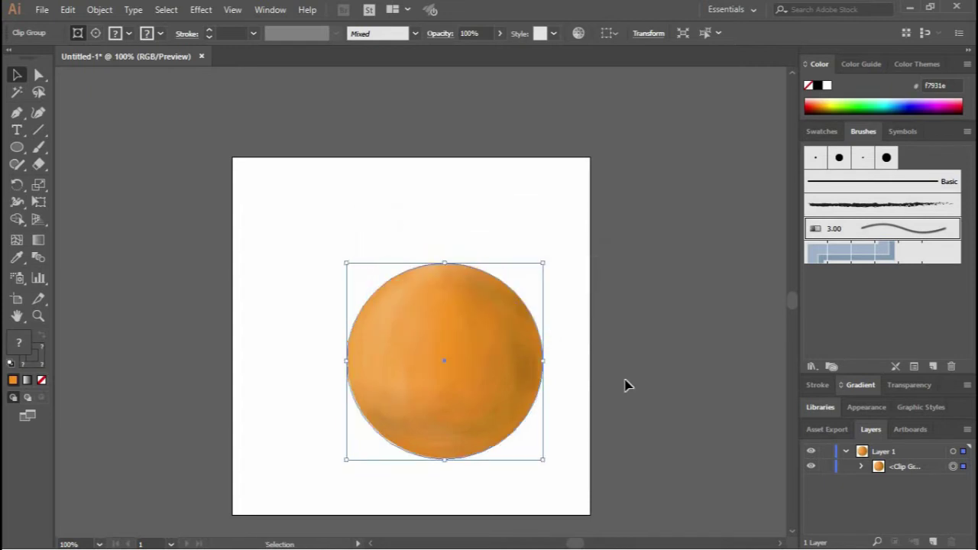
{"action": "left_click", "coordinate": [661, 413]}
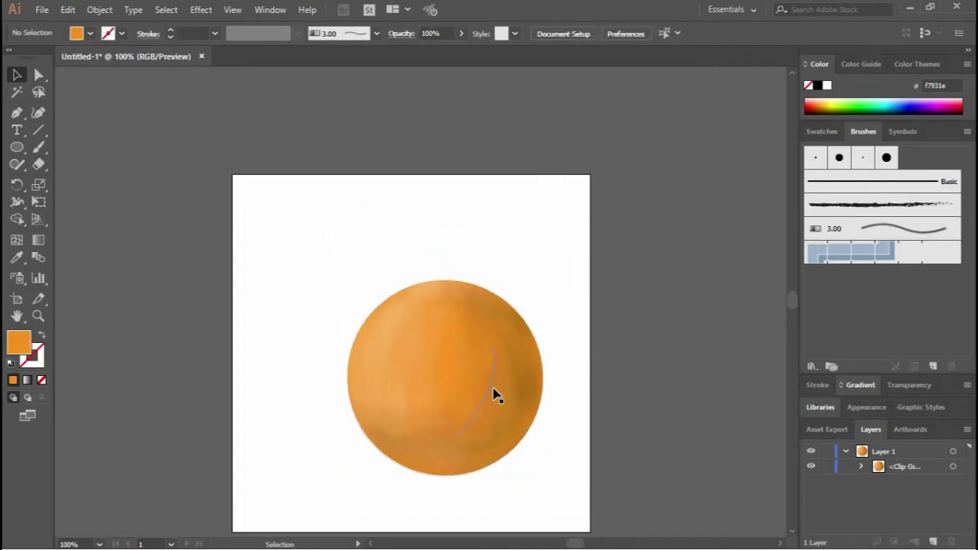
{"action": "left_click", "coordinate": [489, 395]}
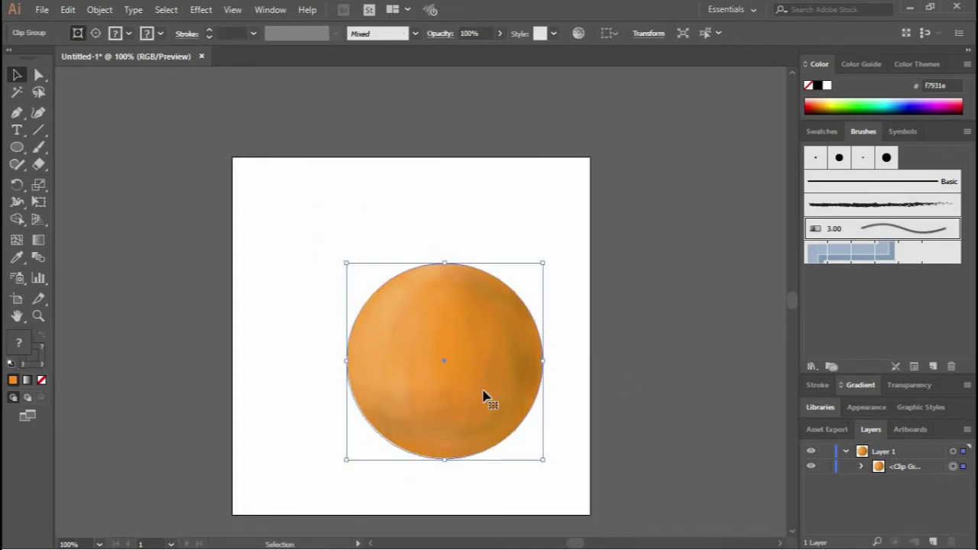
{"action": "left_click", "coordinate": [603, 332]}
Step: Draw a rectangle covering the whole artboard
{"action": "left_click_drag", "start_coordinate": [16, 147], "coordinate": [66, 165]}
{"action": "left_click", "coordinate": [80, 146]}
{"action": "mouse_move", "coordinate": [233, 156]}
{"action": "left_mouse_down"}
{"action": "mouse_move", "coordinate": [590, 502]}
{"action": "mouse_move", "coordinate": [590, 514]}
{"action": "left_mouse_up"}
Step: Send the rectangle behind the ball and fill it dark navy
{"action": "key", "text": "v"}
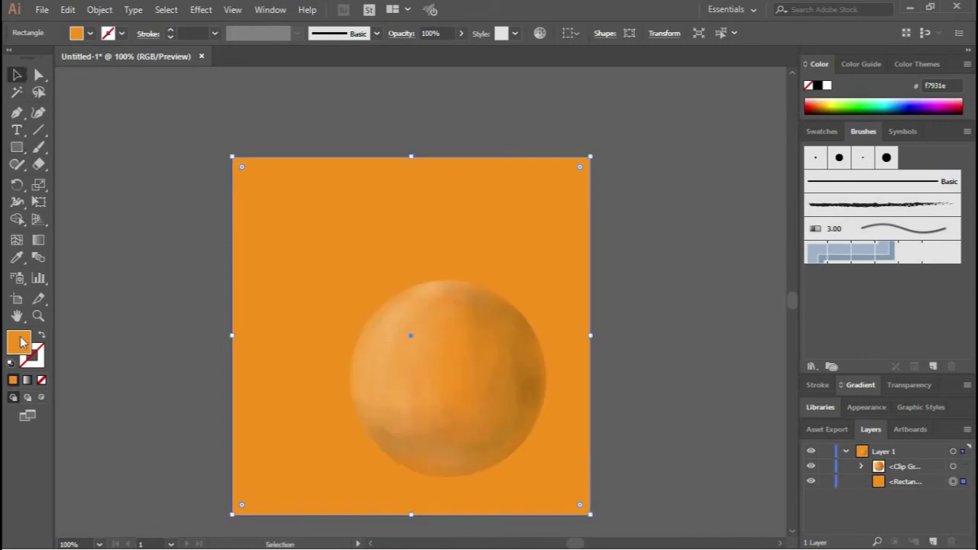
{"action": "double_click", "coordinate": [21, 342]}
{"action": "left_click_drag", "start_coordinate": [502, 259], "coordinate": [507, 262]}
{"action": "left_click", "coordinate": [419, 288]}
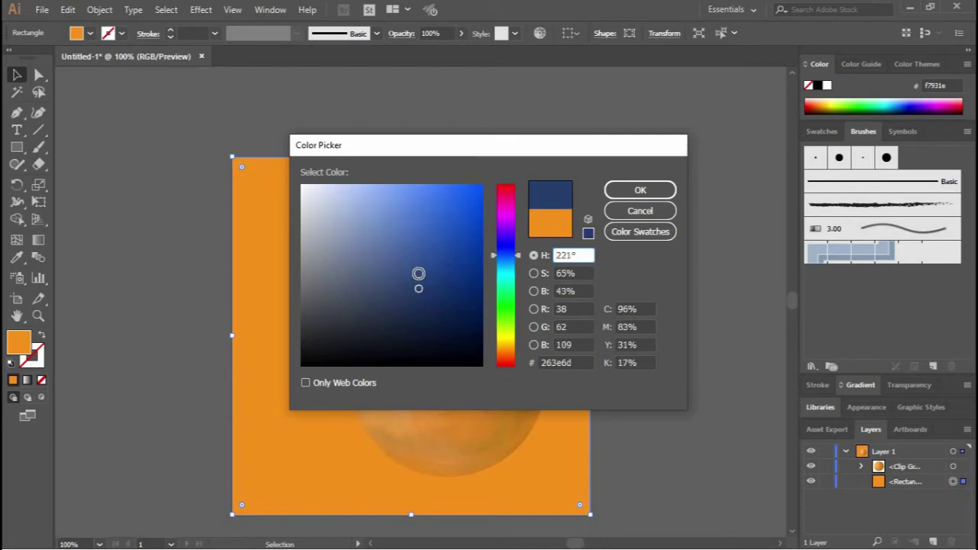
{"action": "left_click_drag", "start_coordinate": [416, 291], "coordinate": [415, 303]}
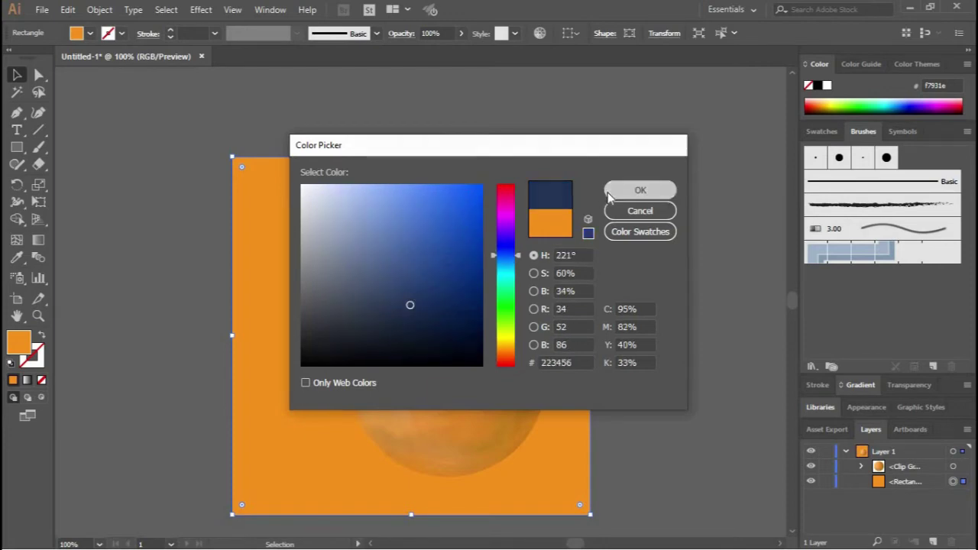
{"action": "left_click", "coordinate": [641, 189]}
{"action": "left_click", "coordinate": [677, 298]}
Step: Darken the background rectangle's fill to near-black navy #131b28
{"action": "left_click", "coordinate": [288, 295]}
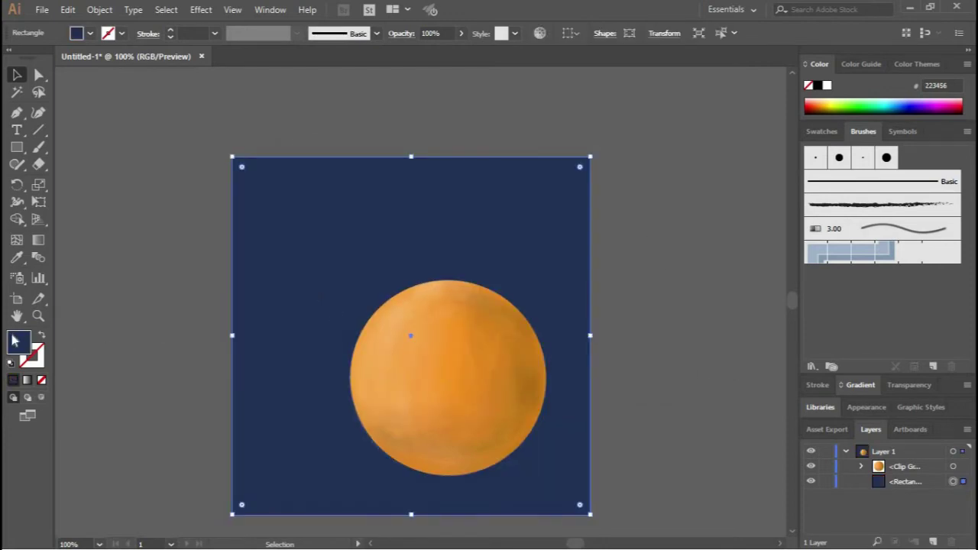
{"action": "double_click", "coordinate": [19, 342]}
{"action": "left_click_drag", "start_coordinate": [411, 328], "coordinate": [395, 337]}
{"action": "left_click", "coordinate": [640, 190]}
{"action": "left_click", "coordinate": [654, 274]}
{"action": "left_click", "coordinate": [459, 397]}
{"action": "left_click", "coordinate": [683, 362]}
Step: Draw a small 33 pt circle in the upper-left sky
{"action": "left_click", "coordinate": [17, 147]}
{"action": "left_click", "coordinate": [81, 182]}
{"action": "left_click_drag", "start_coordinate": [285, 193], "coordinate": [312, 219]}
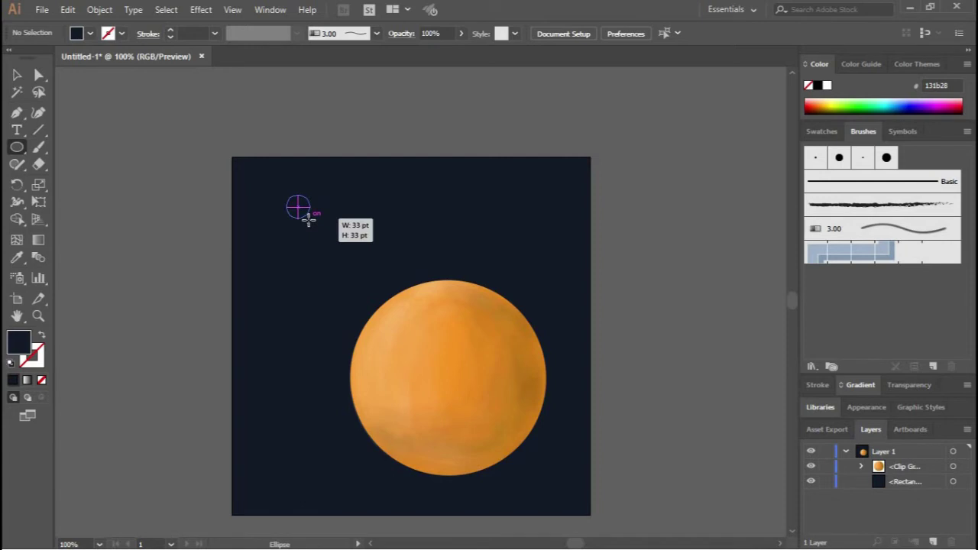
Step: Give the small circle a yellow stroke and yellow fill
{"action": "left_click", "coordinate": [17, 74]}
{"action": "left_click", "coordinate": [121, 32]}
{"action": "left_click", "coordinate": [61, 57]}
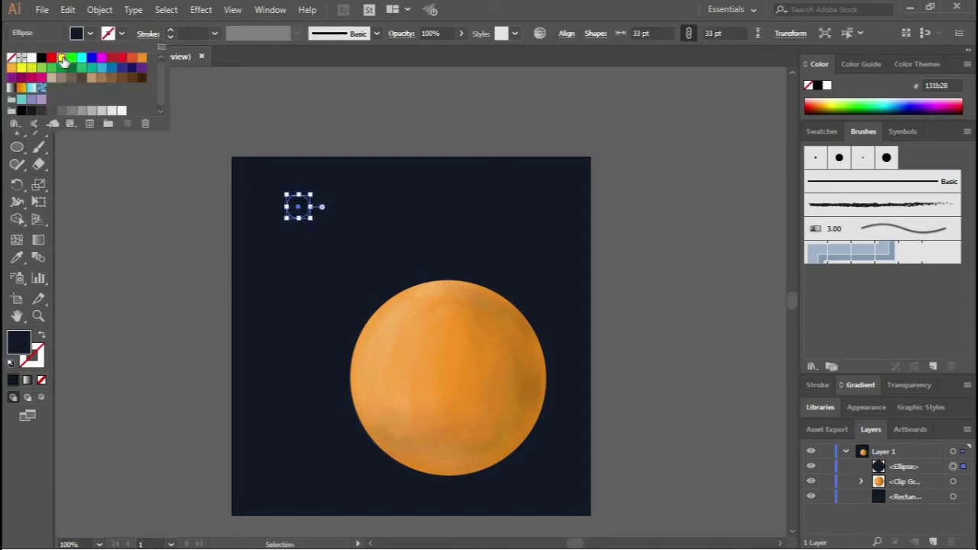
{"action": "left_click", "coordinate": [262, 56]}
{"action": "left_click", "coordinate": [90, 33]}
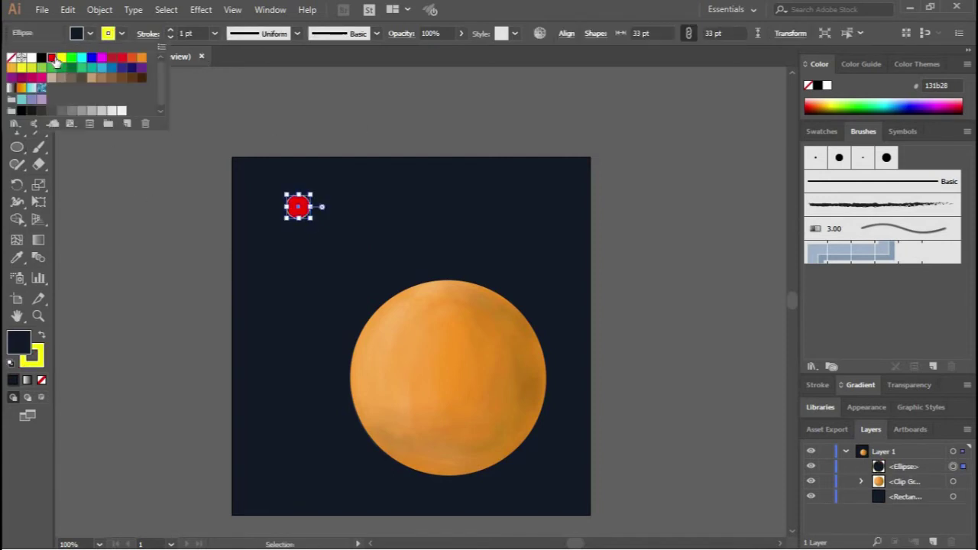
{"action": "left_click", "coordinate": [61, 57]}
{"action": "left_click", "coordinate": [259, 104]}
Step: Enlarge the yellow circle to 149.25 pt and move it to the top-left
{"action": "left_click", "coordinate": [321, 207]}
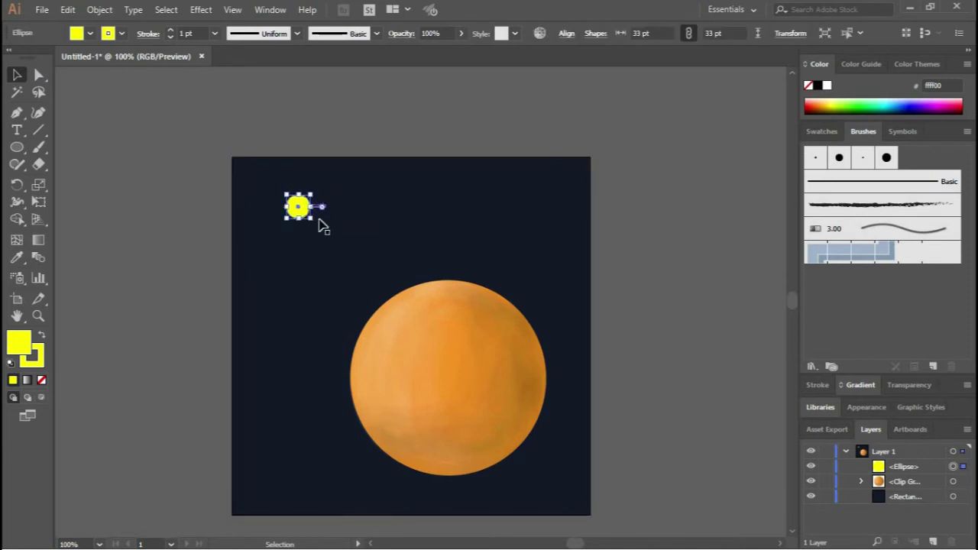
{"action": "scroll", "coordinate": [303, 219], "scroll_direction": "up", "scroll_amount": 2}
{"action": "mouse_move", "coordinate": [324, 220]}
{"action": "left_mouse_down"}
{"action": "mouse_move", "coordinate": [315, 218]}
{"action": "mouse_move", "coordinate": [489, 390]}
{"action": "left_mouse_up"}
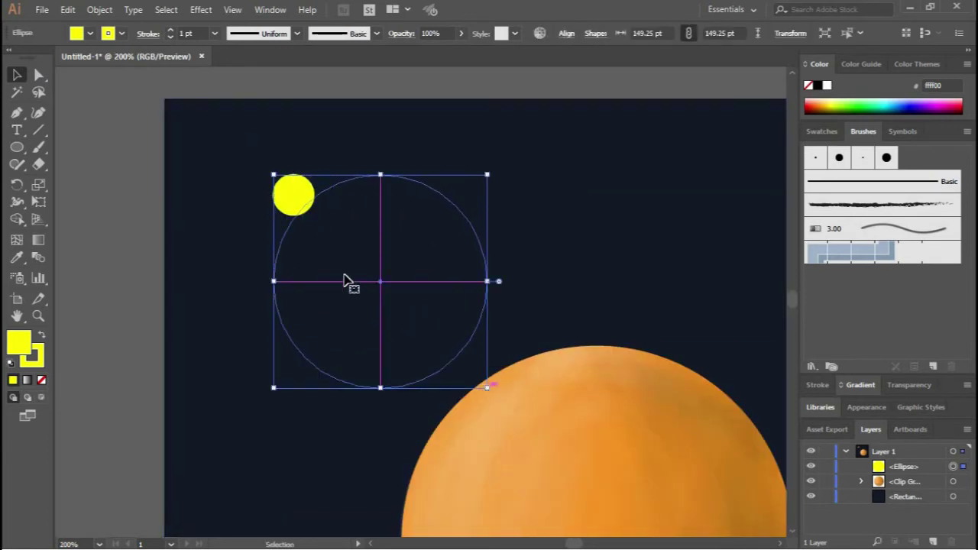
{"action": "left_click_drag", "start_coordinate": [359, 290], "coordinate": [258, 215]}
Step: Apply a radial gradient fill to the circle
{"action": "left_click", "coordinate": [860, 385]}
{"action": "left_click", "coordinate": [917, 362]}
{"action": "left_click", "coordinate": [878, 392]}
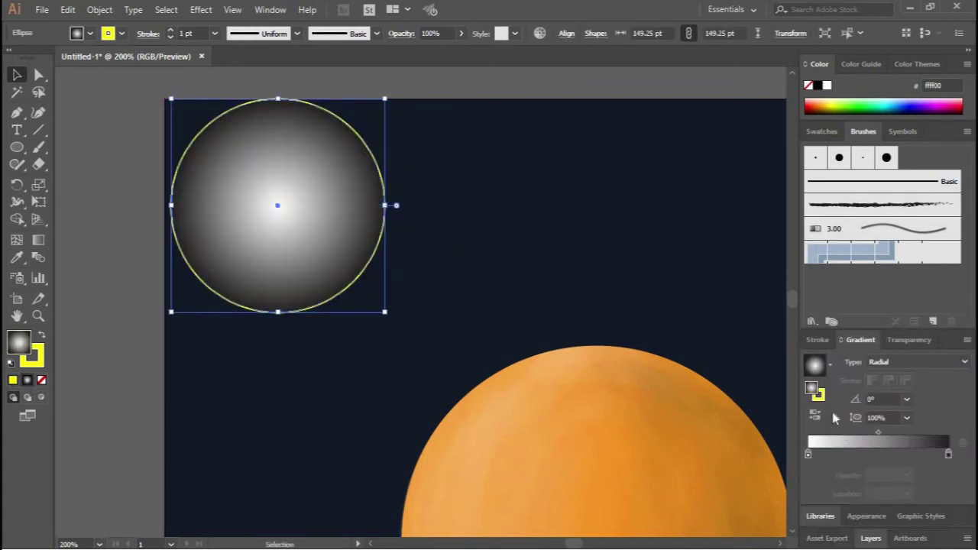
Step: Remove the circle's outline and make the left gradient stop yellow
{"action": "left_click", "coordinate": [121, 34]}
{"action": "left_click", "coordinate": [20, 60]}
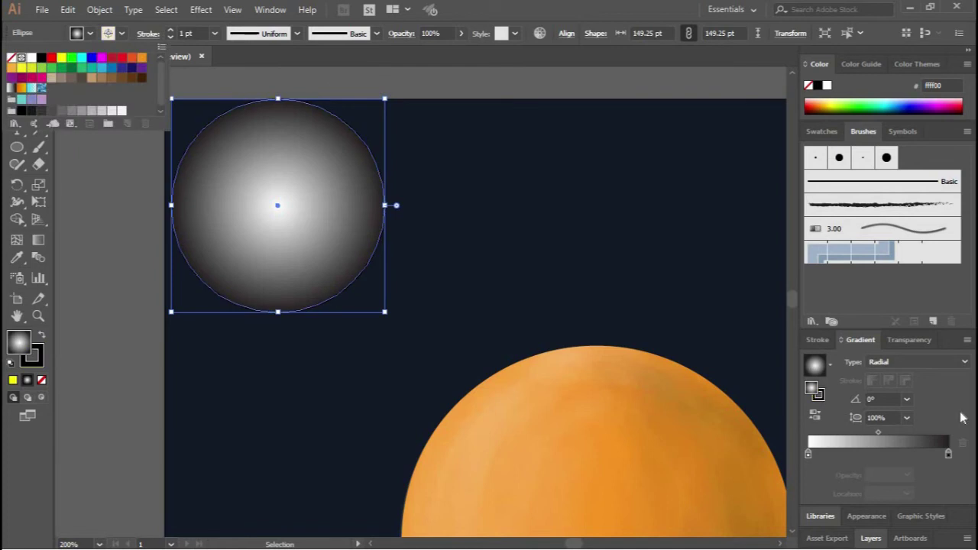
{"action": "left_click", "coordinate": [808, 455]}
{"action": "double_click", "coordinate": [808, 455]}
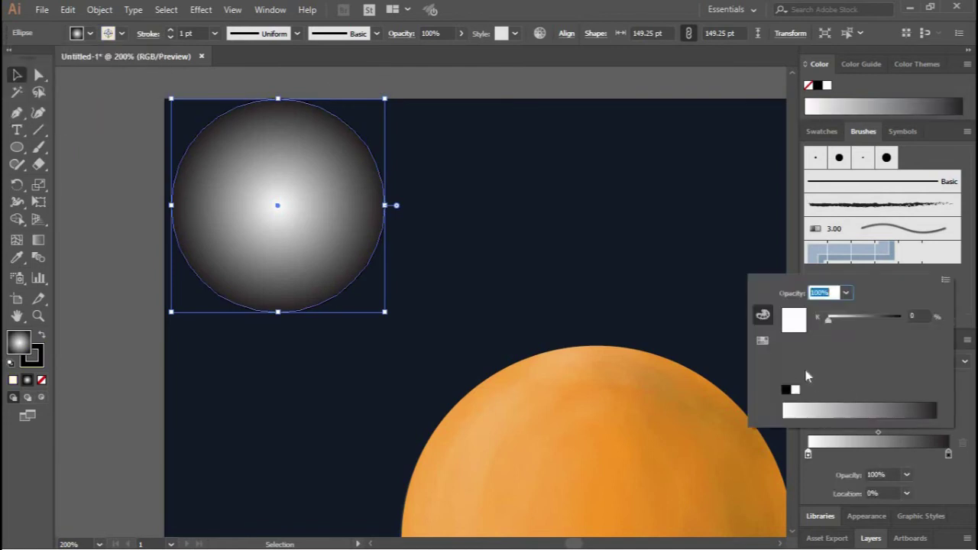
{"action": "left_click", "coordinate": [763, 340]}
{"action": "left_click", "coordinate": [919, 312]}
{"action": "left_click", "coordinate": [957, 489]}
Step: Move the right gradient stop to the end and colour it purple #3e007f
{"action": "left_click", "coordinate": [947, 454]}
{"action": "left_click_drag", "start_coordinate": [947, 454], "coordinate": [951, 456]}
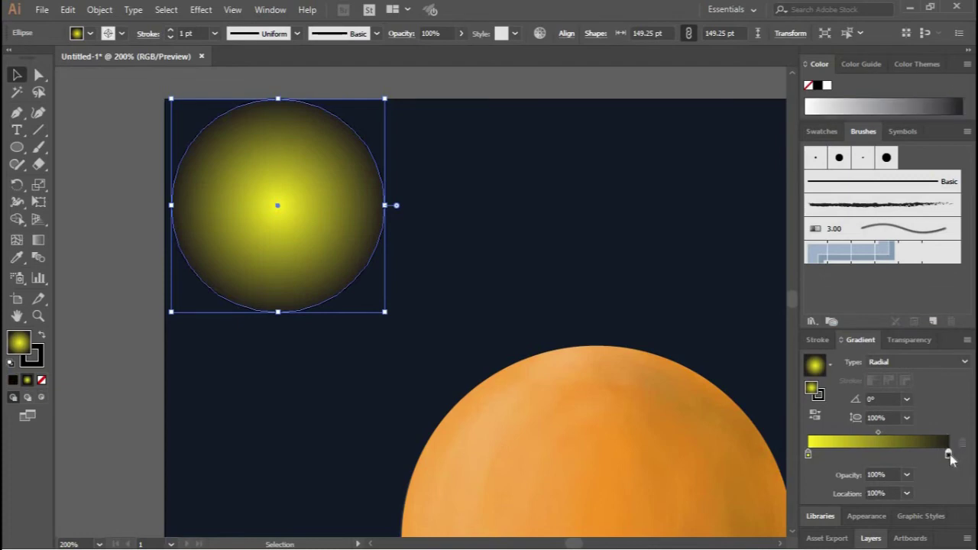
{"action": "double_click", "coordinate": [948, 454]}
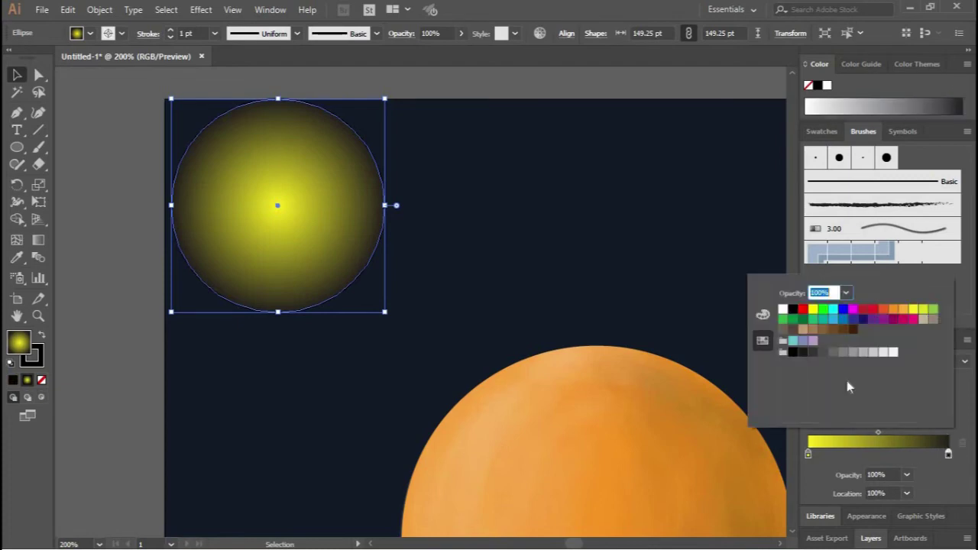
{"action": "left_click", "coordinate": [863, 321]}
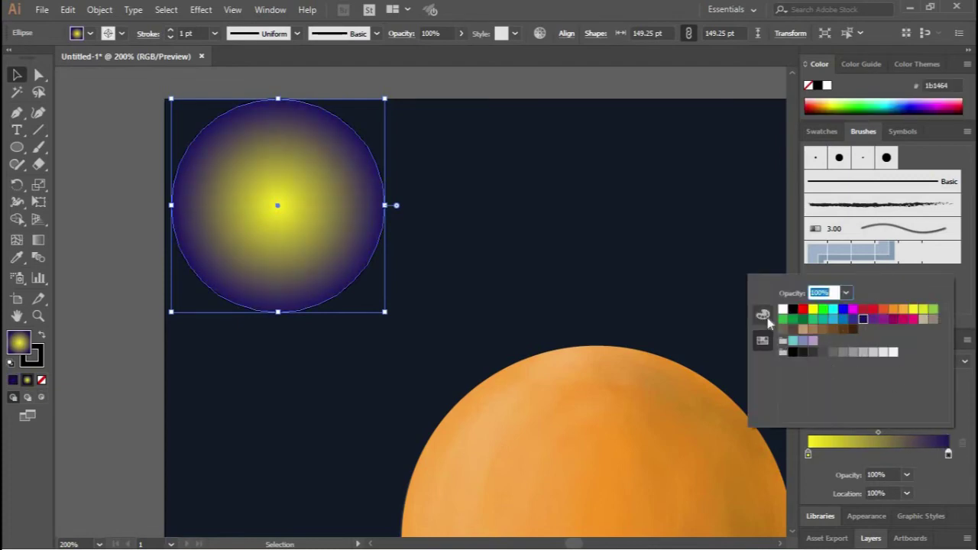
{"action": "left_click", "coordinate": [763, 314]}
{"action": "left_click", "coordinate": [900, 413]}
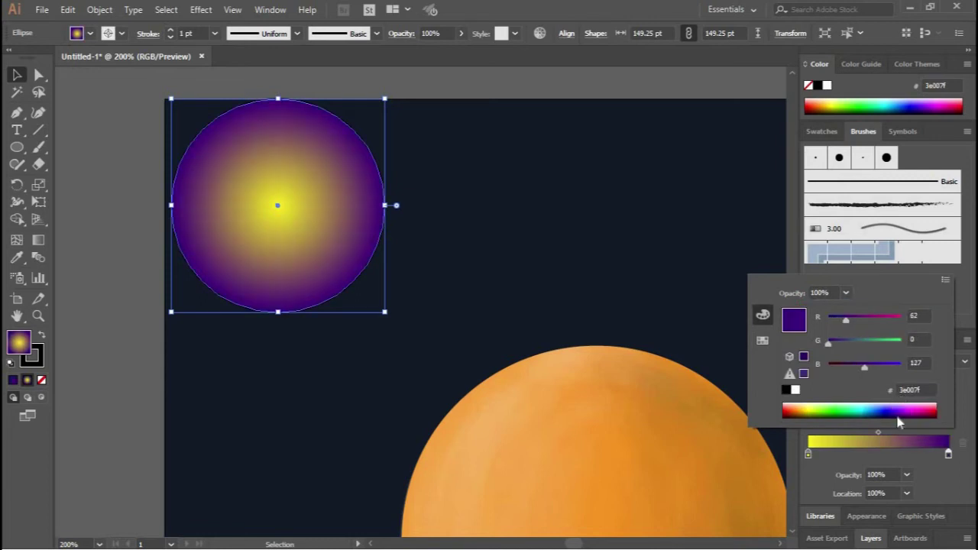
{"action": "key", "text": "Escape"}
Step: Darken the rim stop to #0f002a with extra blue, then select the background rectangle
{"action": "left_click_drag", "start_coordinate": [947, 454], "coordinate": [949, 456]}
{"action": "double_click", "coordinate": [948, 454]}
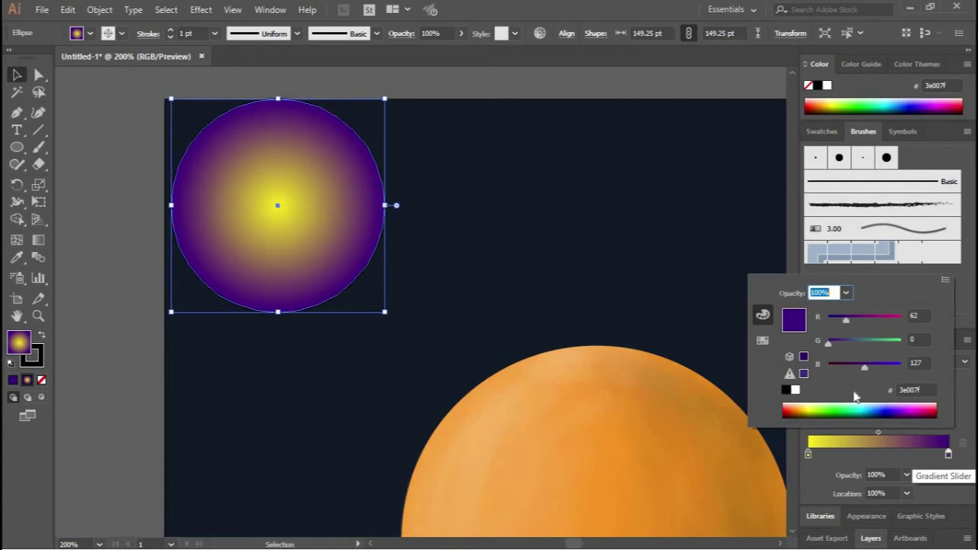
{"action": "left_click", "coordinate": [899, 412]}
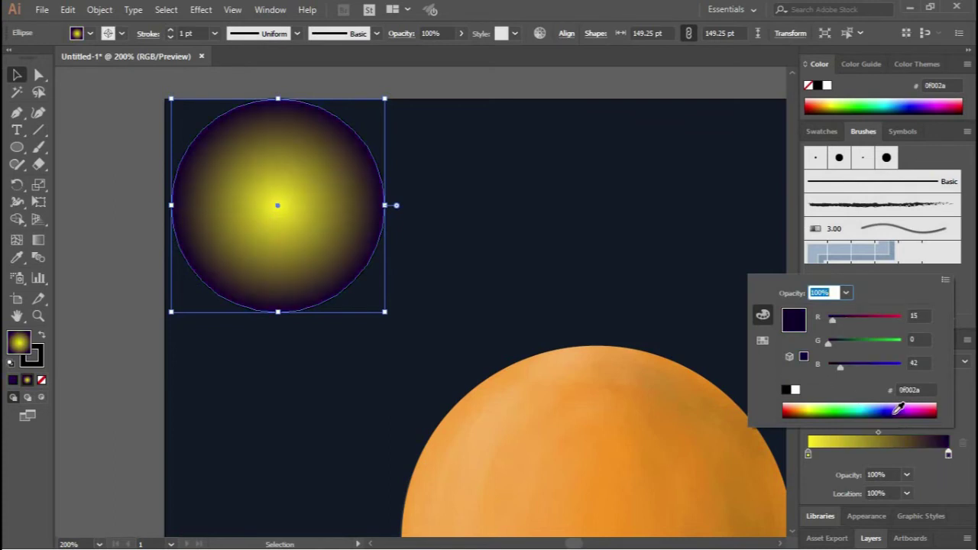
{"action": "left_click_drag", "start_coordinate": [851, 367], "coordinate": [841, 371]}
{"action": "left_click", "coordinate": [97, 148]}
{"action": "left_click", "coordinate": [417, 253]}
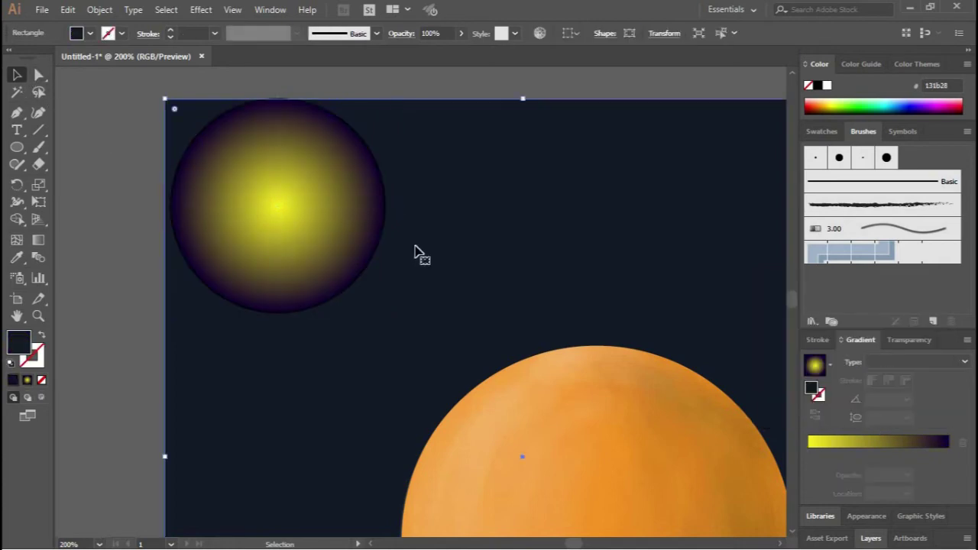
Step: Copy the background rectangle's navy hex value from its fill colour picker
{"action": "double_click", "coordinate": [29, 344]}
{"action": "double_click", "coordinate": [576, 362]}
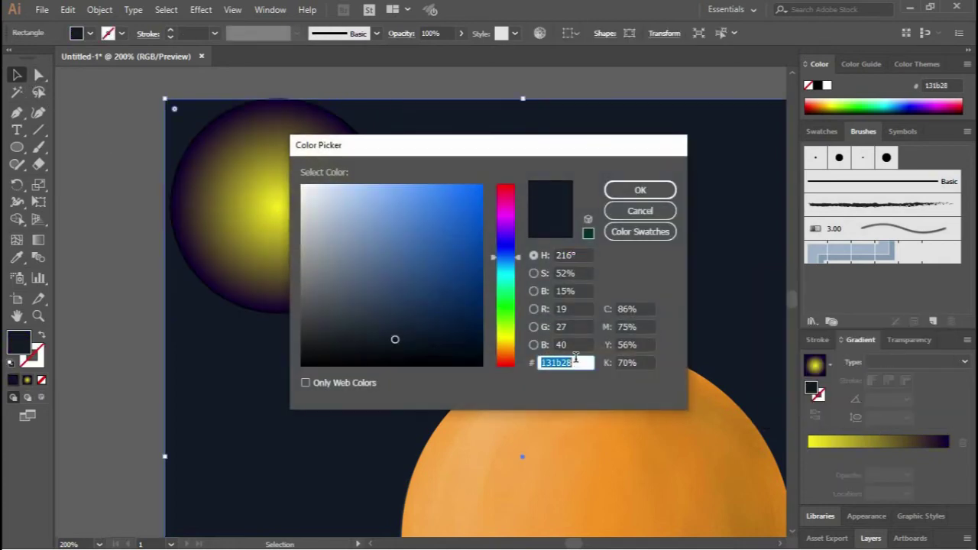
{"action": "key", "text": "BackSpace"}
{"action": "left_click", "coordinate": [650, 215]}
Step: Set the glow's outer gradient stop to the background navy at 0% opacity
{"action": "left_click", "coordinate": [345, 226]}
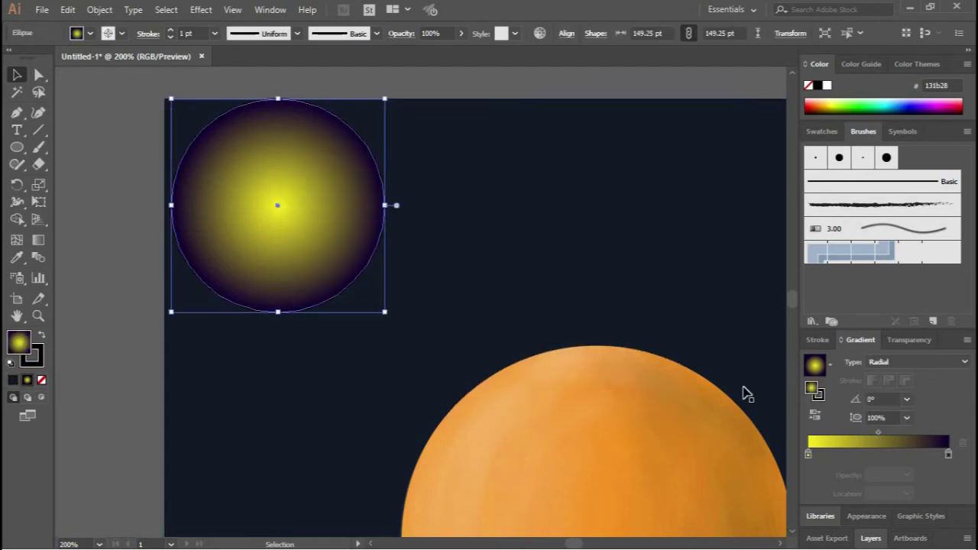
{"action": "left_click", "coordinate": [946, 454]}
{"action": "double_click", "coordinate": [947, 456]}
{"action": "key", "text": "Return"}
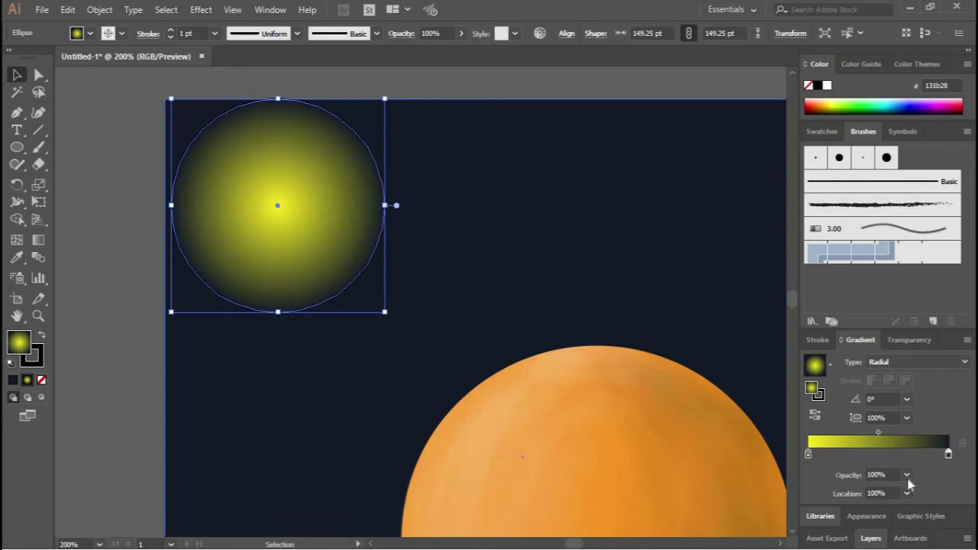
{"action": "double_click", "coordinate": [876, 474]}
{"action": "type", "text": "0"}
{"action": "key", "text": "Return"}
{"action": "left_click", "coordinate": [128, 116]}
Step: Remove the glowing circle's outline
{"action": "left_click", "coordinate": [199, 138]}
{"action": "left_click", "coordinate": [121, 34]}
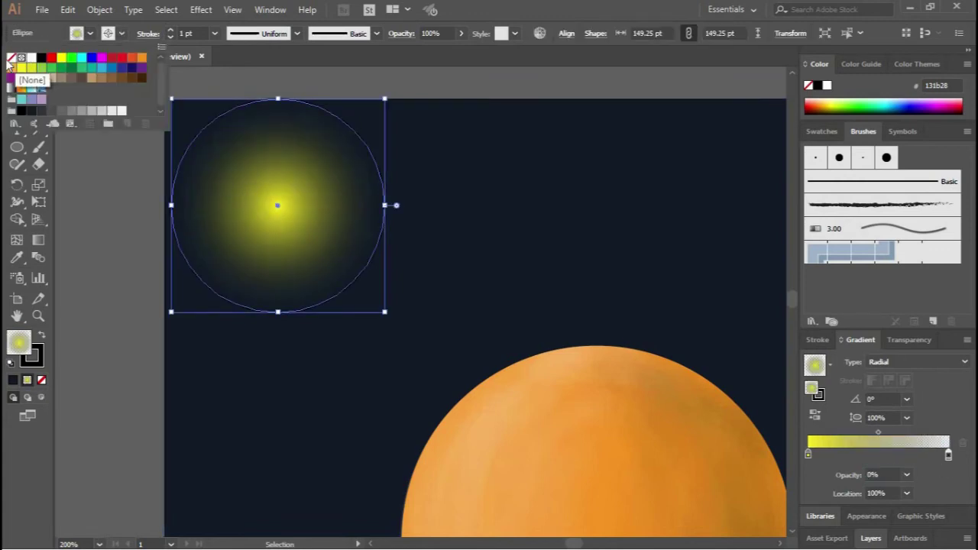
{"action": "left_click", "coordinate": [11, 58]}
{"action": "left_click", "coordinate": [114, 228]}
{"action": "left_click", "coordinate": [143, 200]}
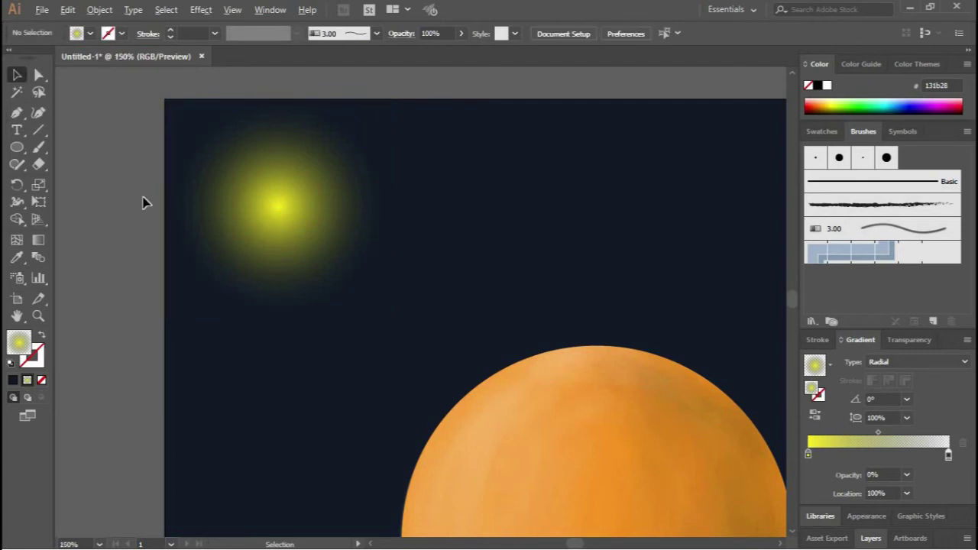
{"action": "scroll", "coordinate": [144, 199], "scroll_direction": "down", "scroll_amount": 2, "text": "alt"}
Step: Enlarge the glow to 412.686 pt over the artboard's top-left corner, keeping a pale yellow centre
{"action": "left_click", "coordinate": [233, 205]}
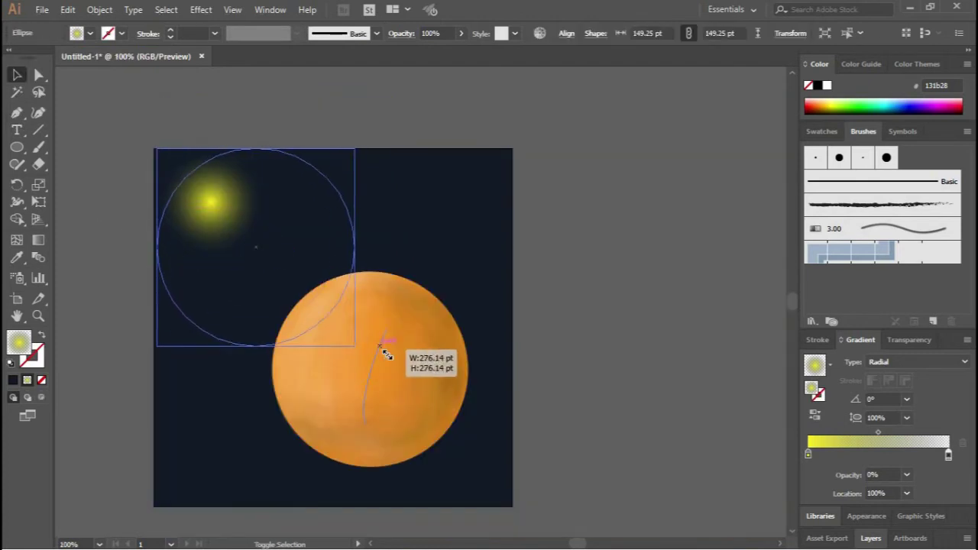
{"action": "left_click_drag", "start_coordinate": [263, 255], "coordinate": [366, 357]}
{"action": "left_click_drag", "start_coordinate": [287, 268], "coordinate": [266, 221]}
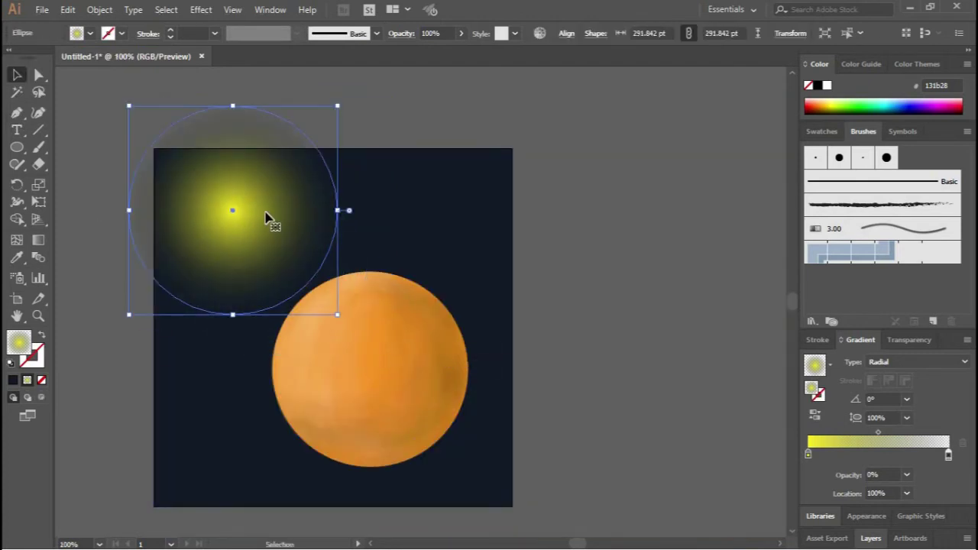
{"action": "double_click", "coordinate": [809, 456]}
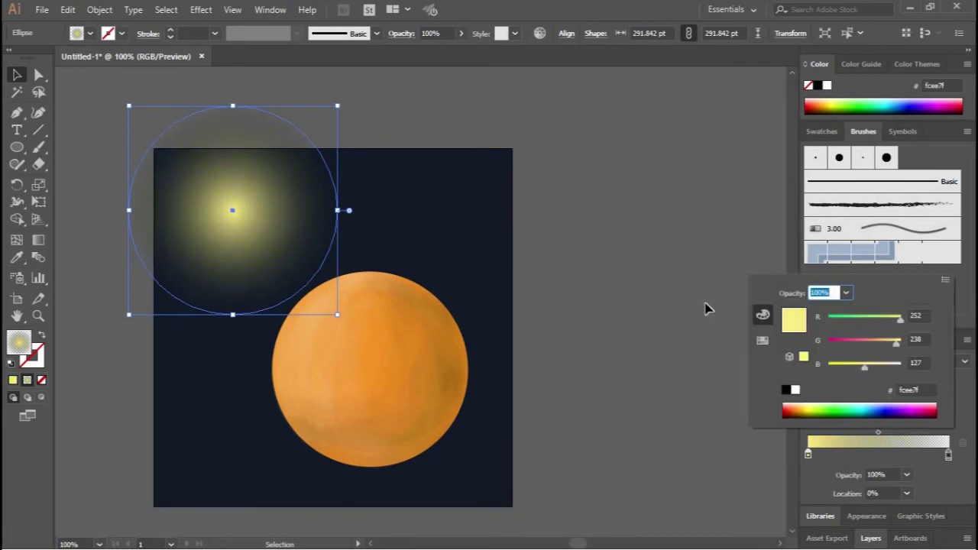
{"action": "left_click", "coordinate": [561, 277]}
{"action": "scroll", "coordinate": [556, 280], "scroll_direction": "down", "scroll_amount": 1}
{"action": "left_click", "coordinate": [372, 251]}
{"action": "left_click_drag", "start_coordinate": [411, 299], "coordinate": [485, 356]}
{"action": "left_click_drag", "start_coordinate": [360, 245], "coordinate": [344, 236]}
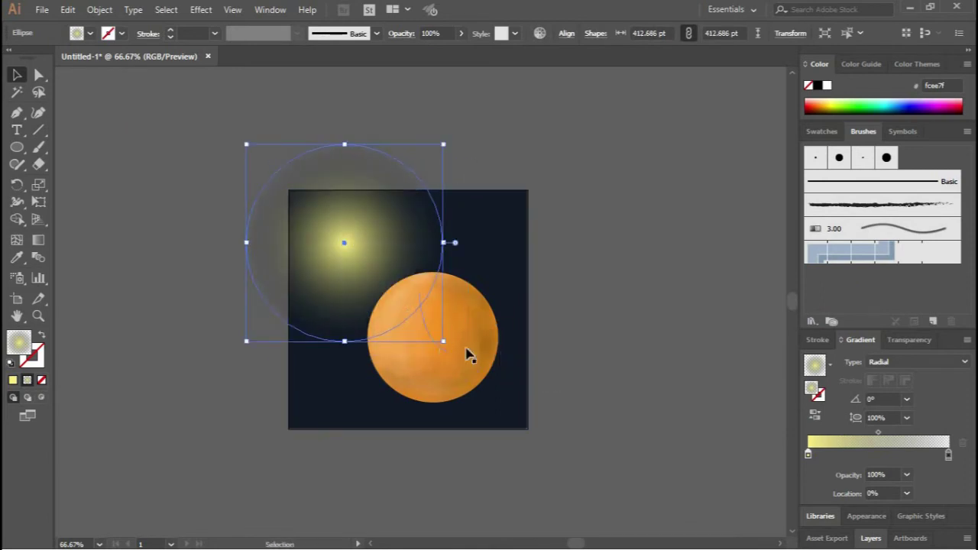
{"action": "left_click", "coordinate": [651, 337]}
Step: Shift the centre stop outward and pull the transparent outer stop to 89.5%
{"action": "left_click", "coordinate": [424, 260]}
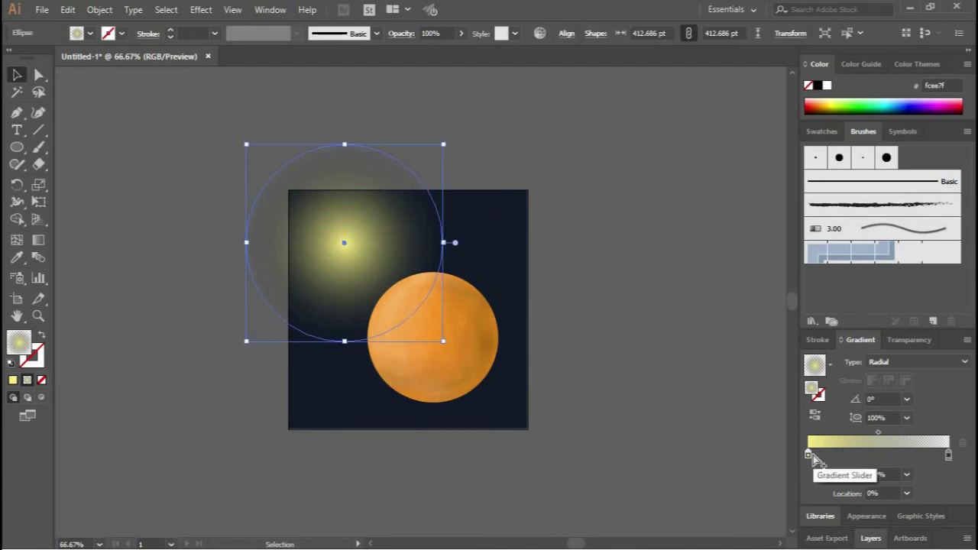
{"action": "left_click_drag", "start_coordinate": [829, 457], "coordinate": [781, 460]}
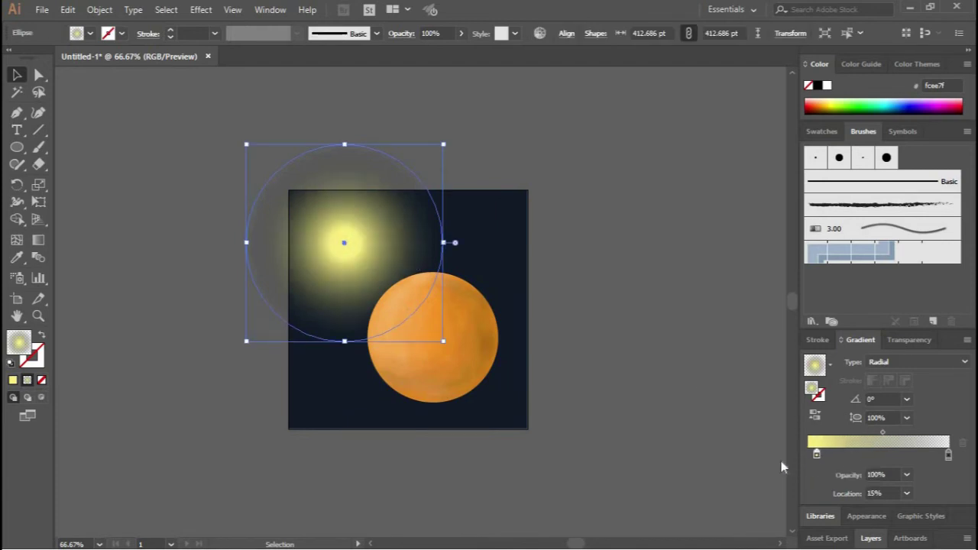
{"action": "left_click_drag", "start_coordinate": [948, 456], "coordinate": [936, 465]}
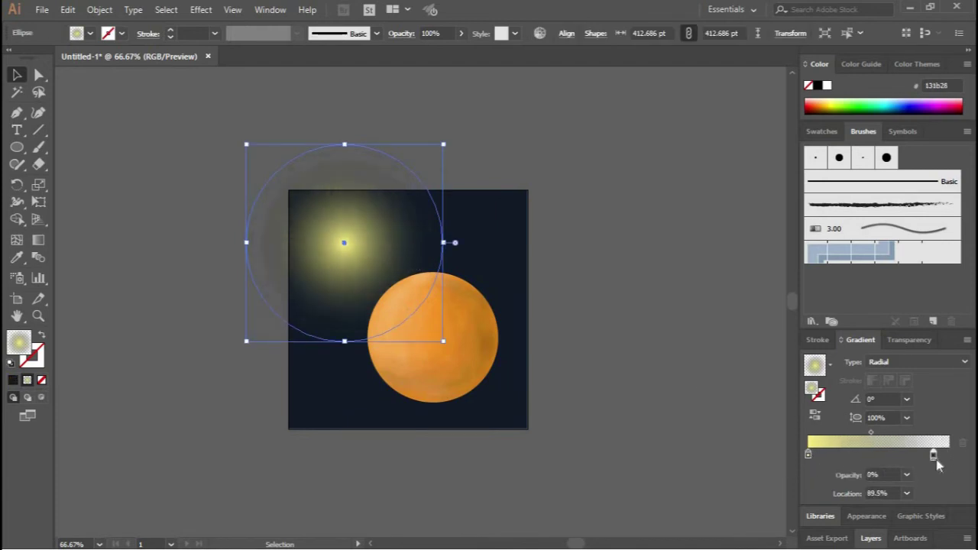
{"action": "left_click", "coordinate": [641, 405]}
{"action": "scroll", "coordinate": [644, 380], "scroll_direction": "left", "scroll_amount": 2}
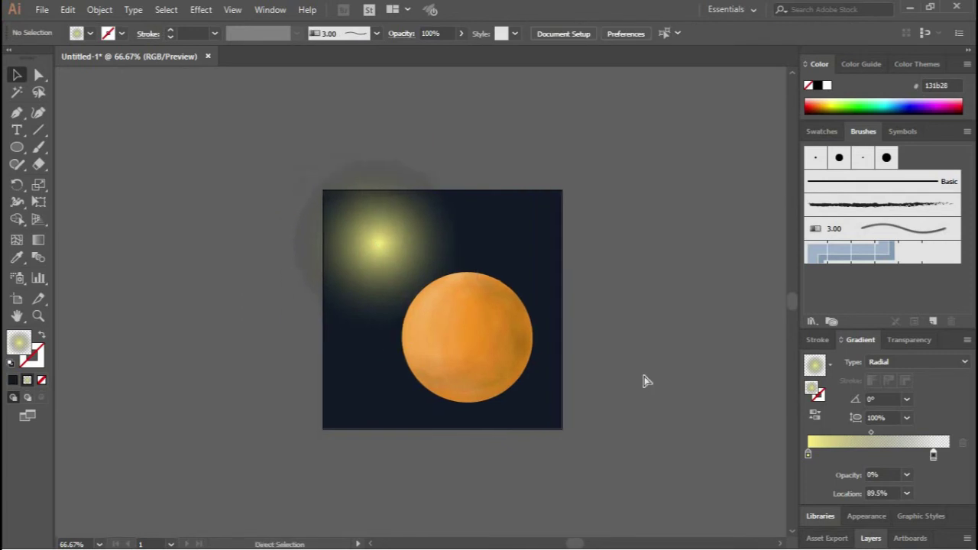
Step: Set up the Paintbrush with the 3.00 calligraphic brush, yellow stroke, 5% opacity
{"action": "scroll", "coordinate": [603, 367], "scroll_direction": "right", "scroll_amount": 3}
{"action": "scroll", "coordinate": [568, 357], "scroll_direction": "up", "scroll_amount": 1}
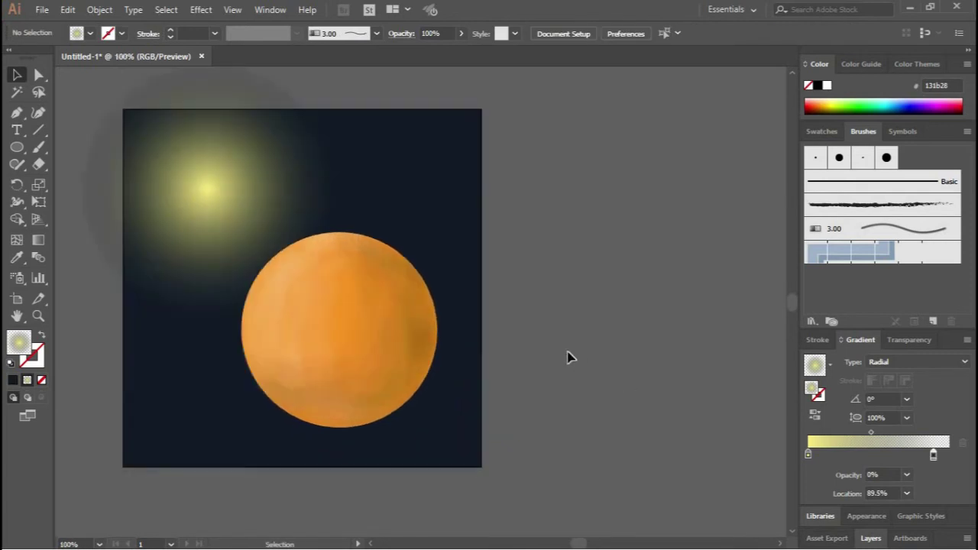
{"action": "left_click", "coordinate": [38, 146]}
{"action": "left_click", "coordinate": [898, 229]}
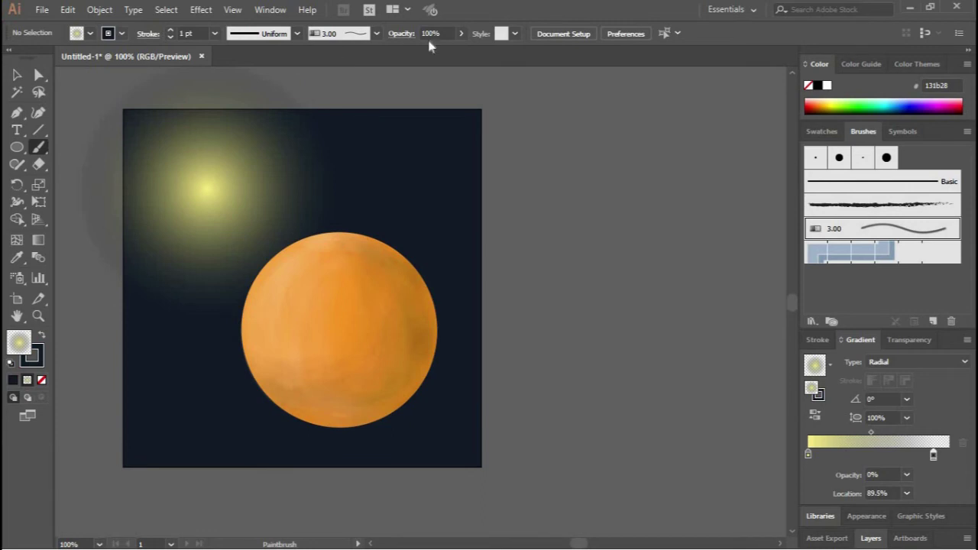
{"action": "left_click", "coordinate": [121, 34]}
{"action": "left_click", "coordinate": [66, 59]}
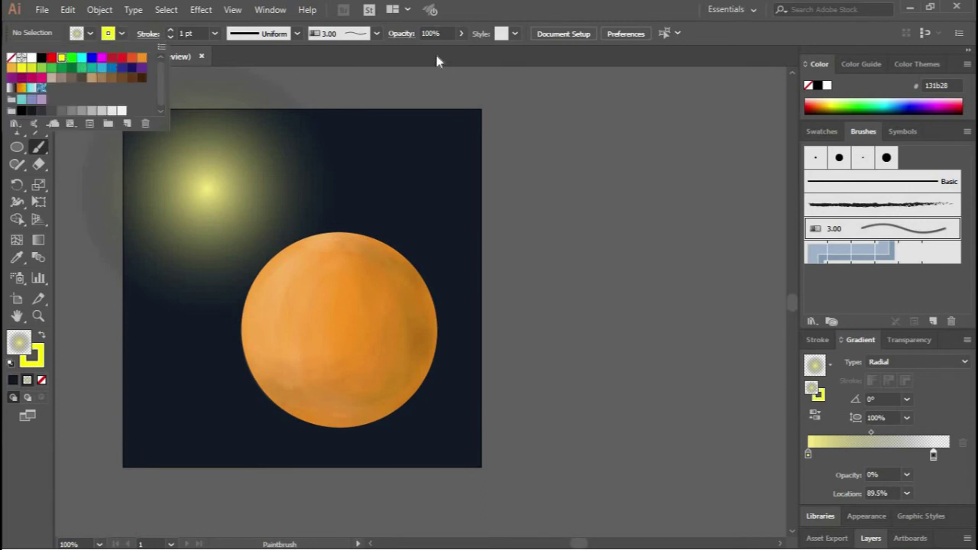
{"action": "left_click", "coordinate": [430, 33]}
{"action": "type", "text": "5"}
{"action": "key", "text": "Return"}
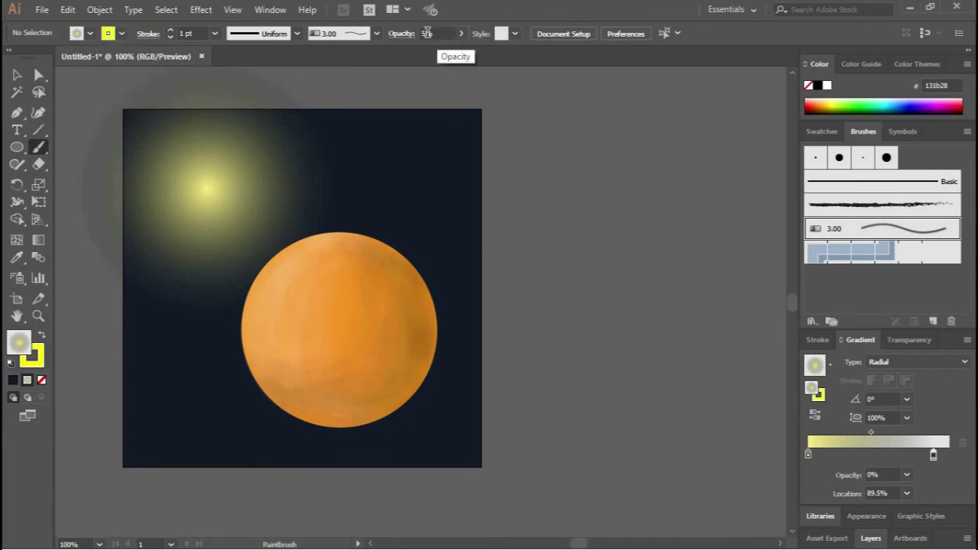
Step: Paint four faint texture strokes on the planet, mostly along its upper-left edge
{"action": "left_click_drag", "start_coordinate": [351, 157], "coordinate": [443, 222]}
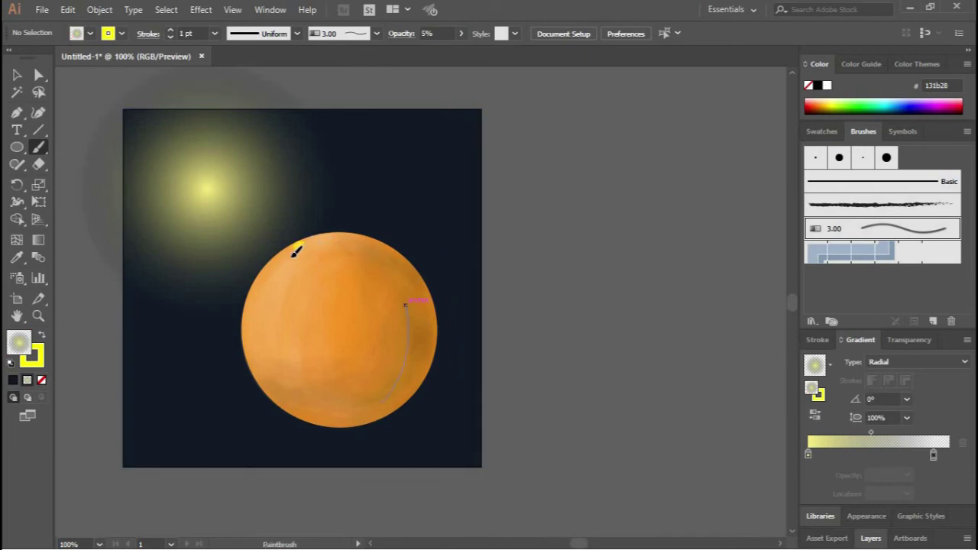
{"action": "left_click_drag", "start_coordinate": [262, 292], "coordinate": [243, 328]}
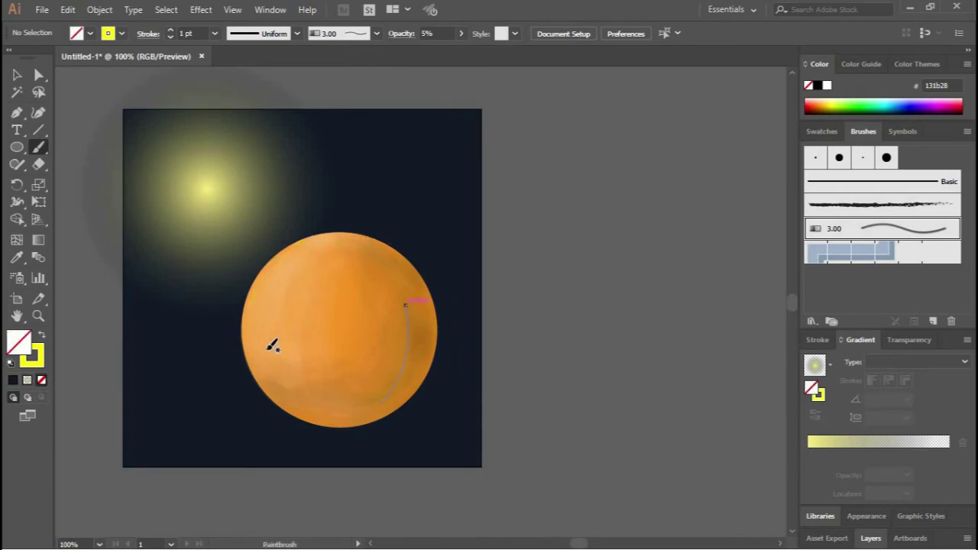
{"action": "left_click_drag", "start_coordinate": [298, 284], "coordinate": [303, 330]}
{"action": "left_click_drag", "start_coordinate": [276, 262], "coordinate": [255, 307]}
Step: With the Selection tool, check the planet group and the background rectangle
{"action": "left_click", "coordinate": [17, 74]}
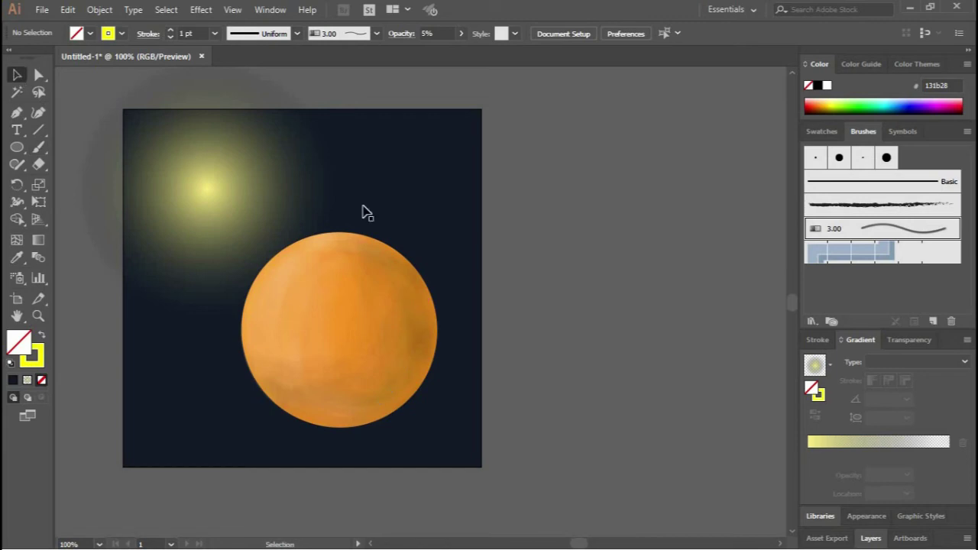
{"action": "scroll", "coordinate": [534, 268], "scroll_direction": "left", "scroll_amount": 3}
{"action": "left_click_drag", "start_coordinate": [282, 413], "coordinate": [458, 348]}
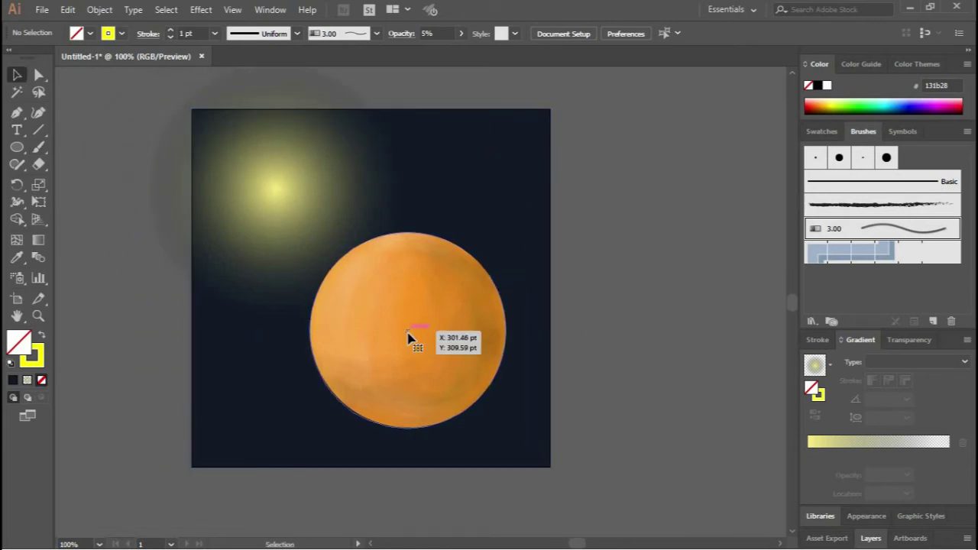
{"action": "key", "text": "ctrl"}
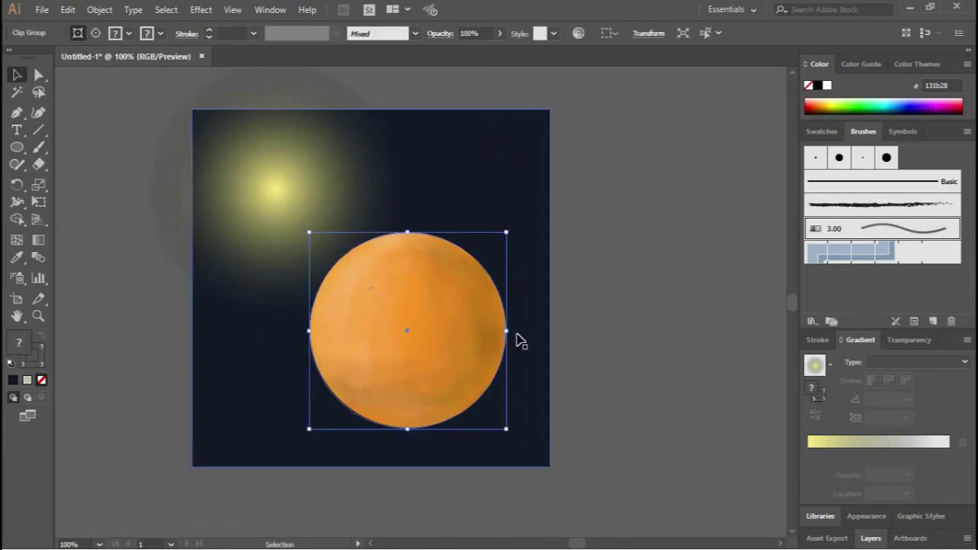
{"action": "left_click_drag", "start_coordinate": [517, 339], "coordinate": [619, 343]}
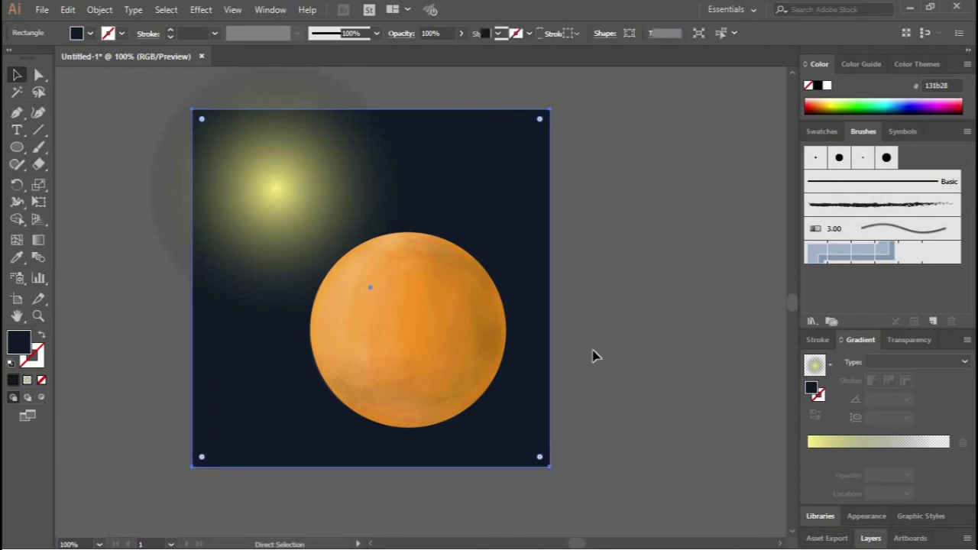
{"action": "key", "text": "ctrl+v"}
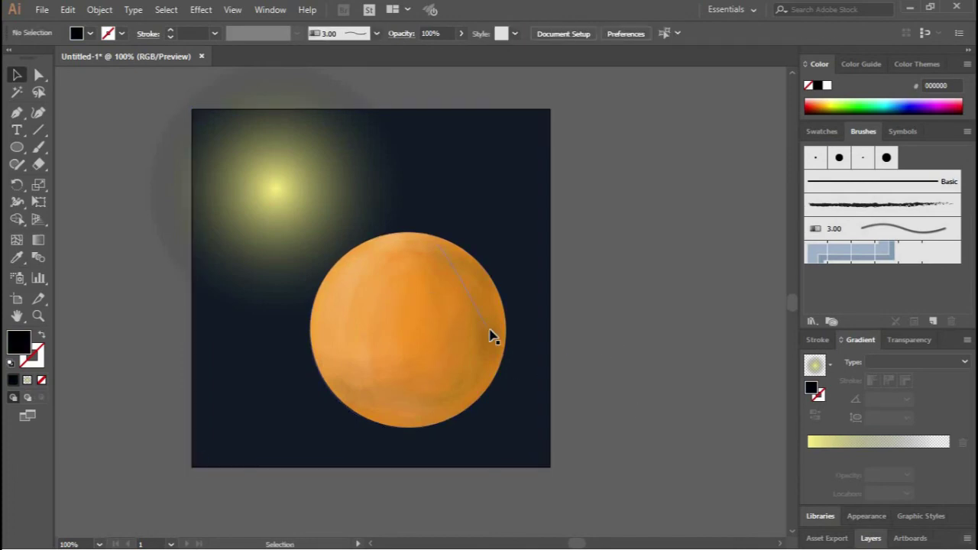
Step: Clear the selection and switch to the Paintbrush with the textured 3.00 brush
{"action": "left_click", "coordinate": [491, 336]}
{"action": "left_click", "coordinate": [617, 356]}
{"action": "scroll", "coordinate": [617, 356], "scroll_direction": "up", "scroll_amount": 1}
{"action": "left_click", "coordinate": [38, 147]}
{"action": "left_click", "coordinate": [879, 228]}
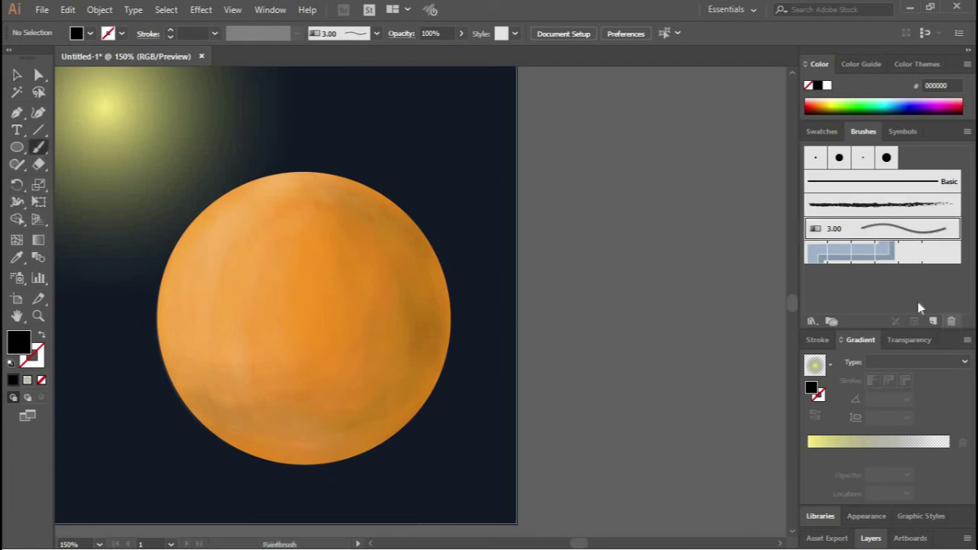
{"action": "left_click_drag", "start_coordinate": [418, 130], "coordinate": [501, 239]}
{"action": "key", "text": "ctrl+z"}
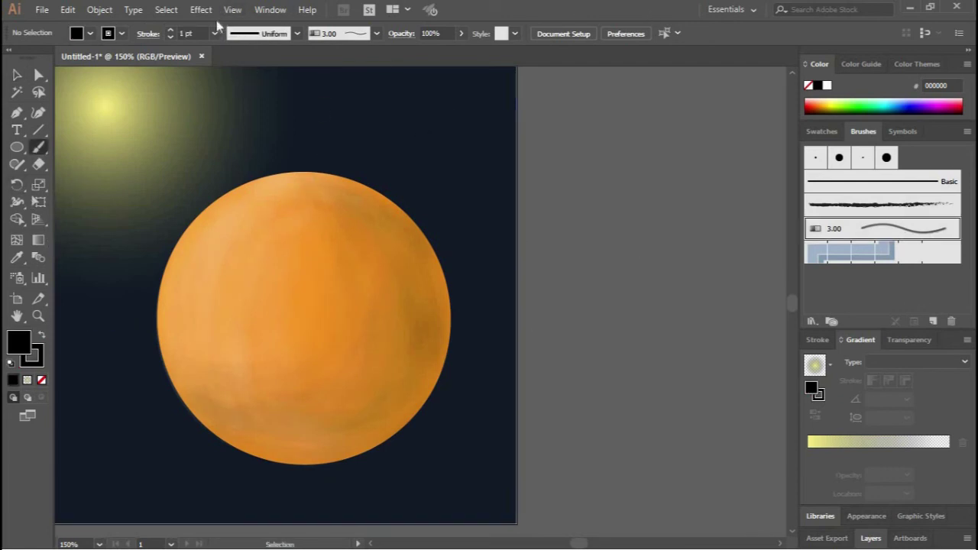
Step: Set the brush stroke weight to 3 pt and opacity to 20%
{"action": "left_click", "coordinate": [214, 33]}
{"action": "left_click", "coordinate": [231, 125]}
{"action": "left_click", "coordinate": [432, 33]}
{"action": "type", "text": "20"}
{"action": "key", "text": "Return"}
Step: Paint 20% shading strokes along the planet's right and lower-left edges
{"action": "left_click_drag", "start_coordinate": [455, 234], "coordinate": [529, 367]}
{"action": "key", "text": "ctrl+z"}
{"action": "left_click_drag", "start_coordinate": [425, 222], "coordinate": [428, 435]}
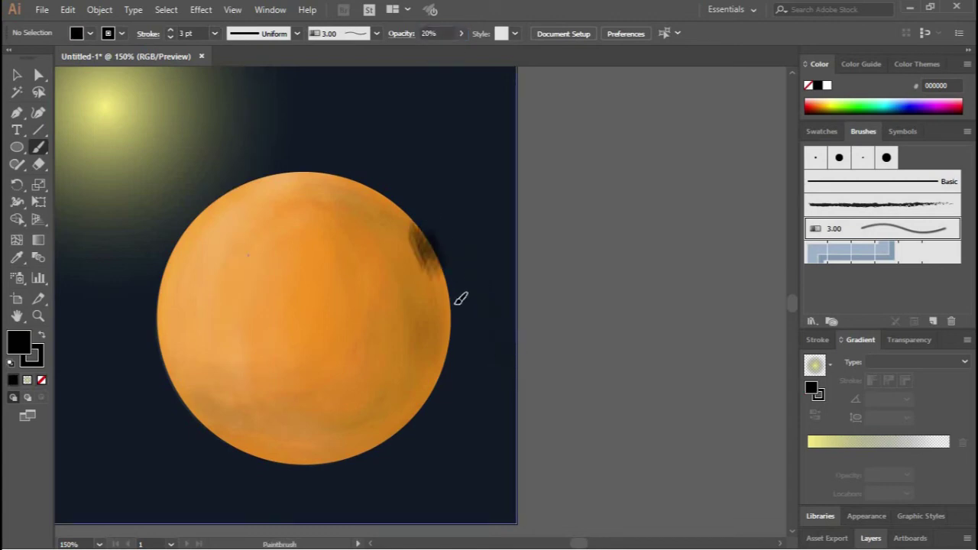
{"action": "scroll", "coordinate": [461, 376], "scroll_direction": "down", "scroll_amount": 1}
{"action": "key", "text": "ctrl+shift+a"}
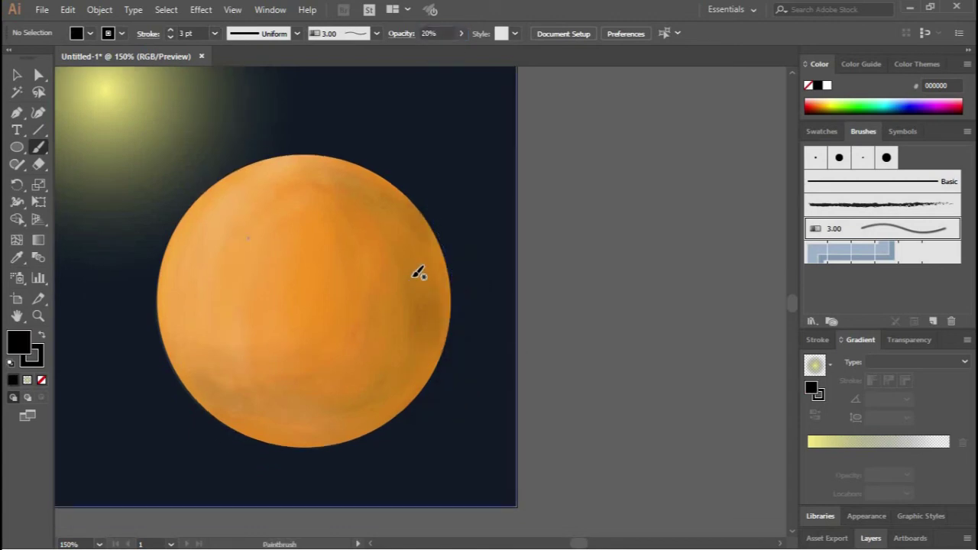
{"action": "mouse_move", "coordinate": [212, 407]}
{"action": "left_mouse_down"}
{"action": "mouse_move", "coordinate": [275, 439]}
{"action": "mouse_move", "coordinate": [394, 416]}
{"action": "left_mouse_up"}
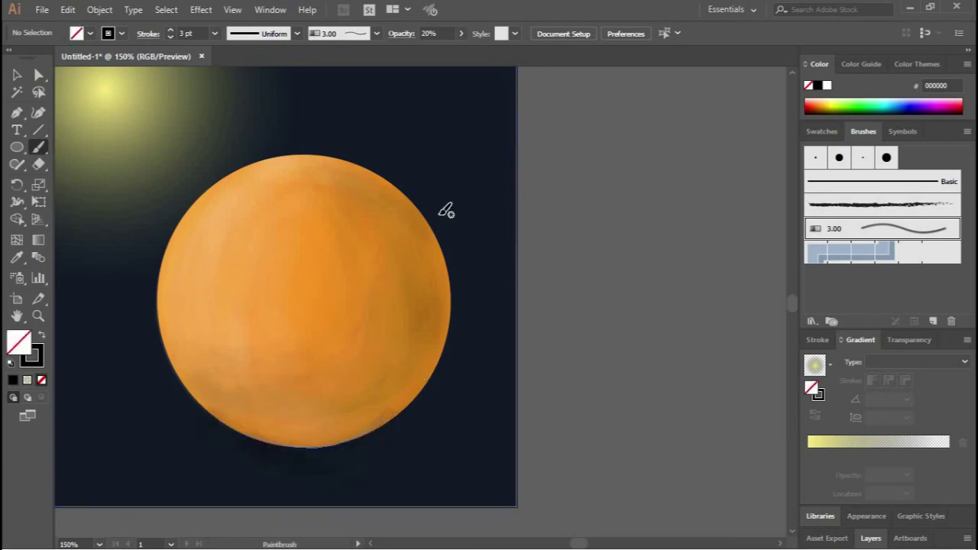
{"action": "left_click_drag", "start_coordinate": [416, 212], "coordinate": [450, 324]}
{"action": "key", "text": "ctrl+z"}
Step: Add more 20% shadow strokes along the planet's right and lower-right rim
{"action": "left_click_drag", "start_coordinate": [397, 424], "coordinate": [437, 170]}
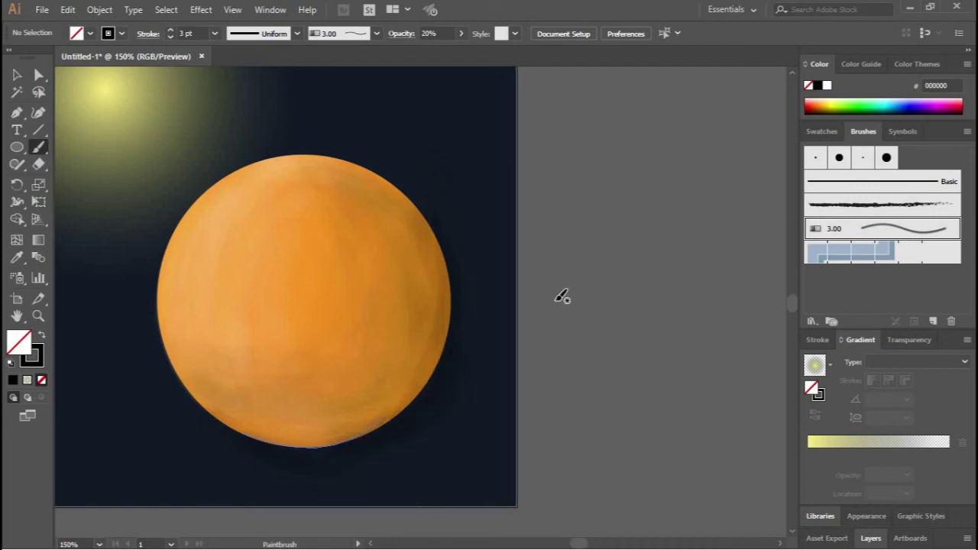
{"action": "left_click_drag", "start_coordinate": [247, 437], "coordinate": [423, 392]}
{"action": "left_click_drag", "start_coordinate": [458, 311], "coordinate": [422, 399]}
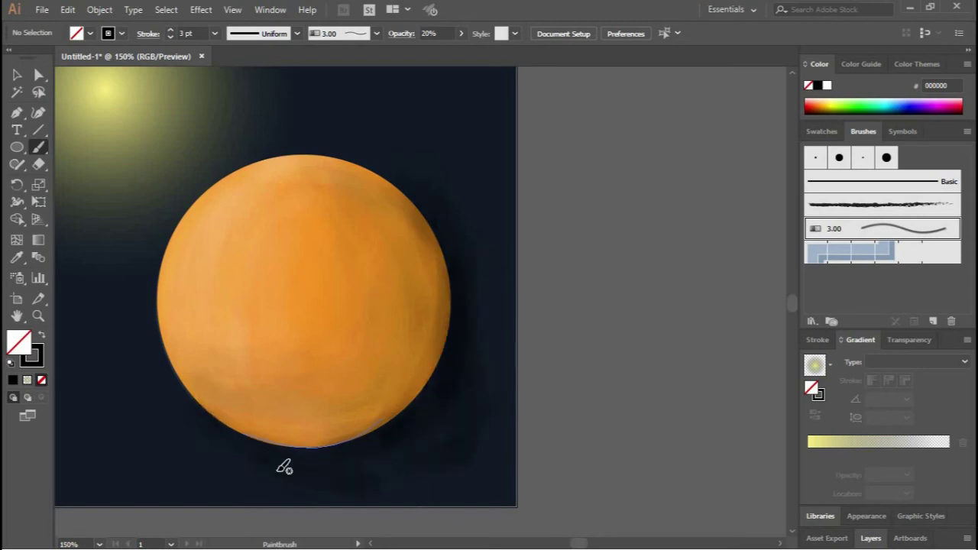
{"action": "left_click_drag", "start_coordinate": [395, 451], "coordinate": [463, 432]}
{"action": "left_click_drag", "start_coordinate": [467, 200], "coordinate": [483, 370]}
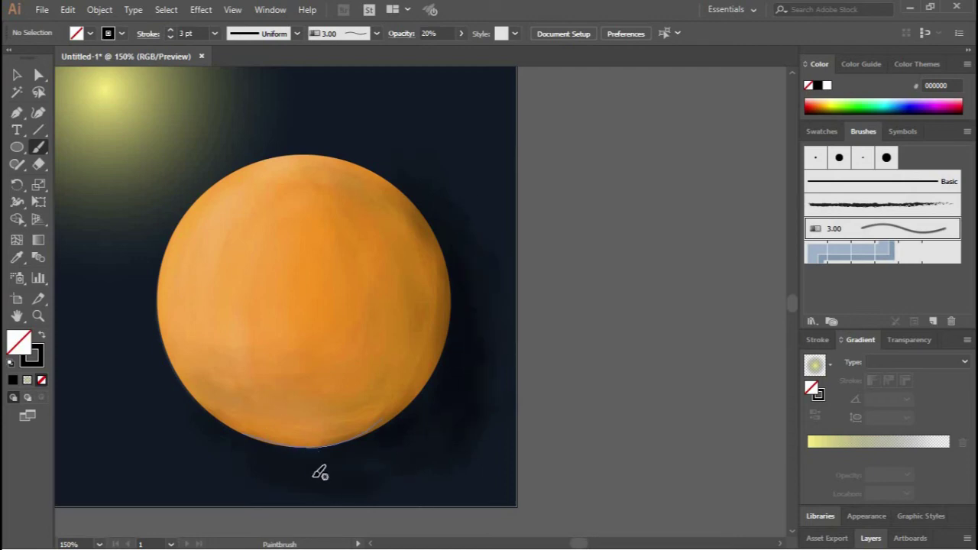
Step: Lower brush opacity to 5% and lay faint strokes along the bottom and lower right
{"action": "left_click", "coordinate": [441, 33]}
{"action": "type", "text": "5"}
{"action": "key", "text": "Return"}
{"action": "left_click_drag", "start_coordinate": [385, 173], "coordinate": [405, 205]}
{"action": "mouse_move", "coordinate": [243, 435]}
{"action": "left_mouse_down"}
{"action": "mouse_move", "coordinate": [372, 456]}
{"action": "mouse_move", "coordinate": [225, 433]}
{"action": "left_mouse_up"}
{"action": "left_click_drag", "start_coordinate": [382, 413], "coordinate": [229, 419]}
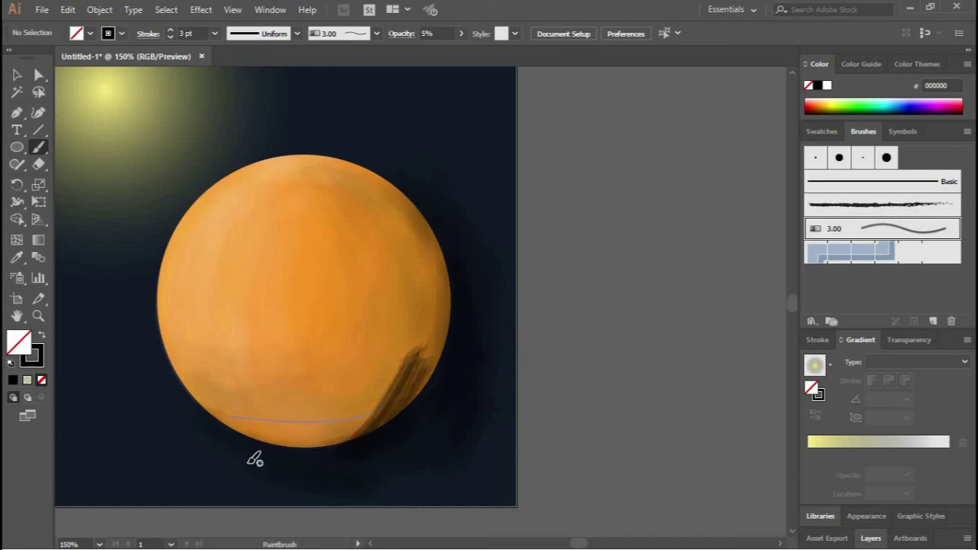
{"action": "left_click_drag", "start_coordinate": [443, 346], "coordinate": [411, 420]}
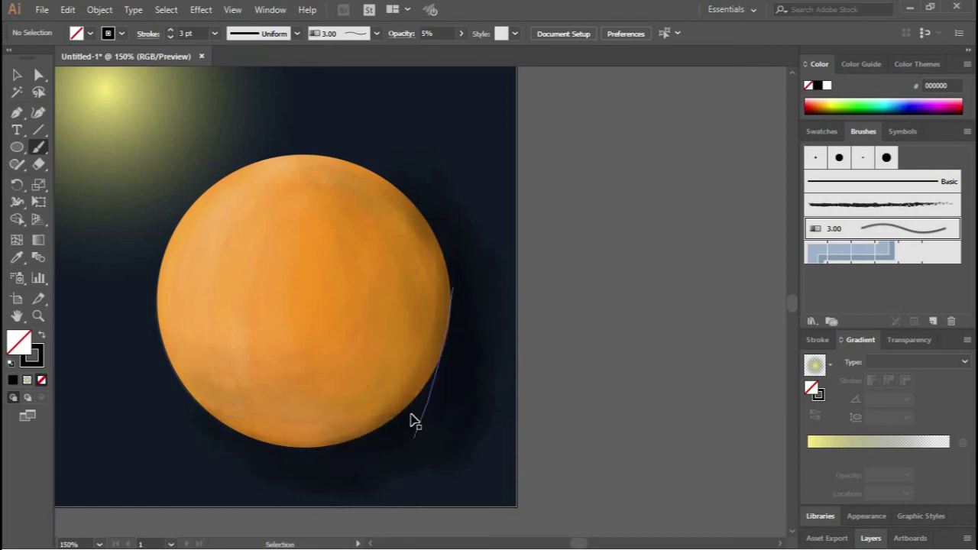
Step: Zoom out and add faint 5% strokes along the planet's lower-right rim
{"action": "key", "text": "ctrl+minus"}
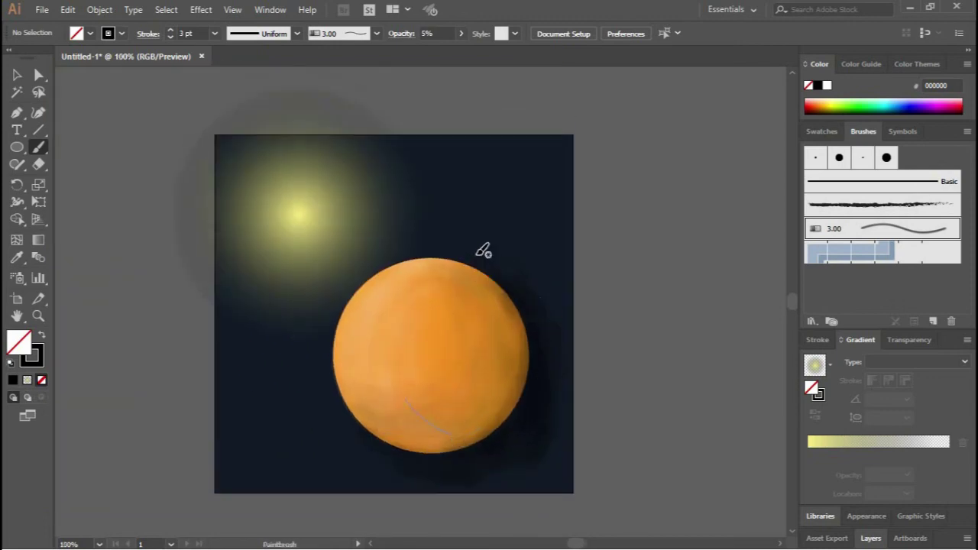
{"action": "left_click_drag", "start_coordinate": [528, 312], "coordinate": [526, 406]}
{"action": "left_click_drag", "start_coordinate": [532, 397], "coordinate": [443, 464]}
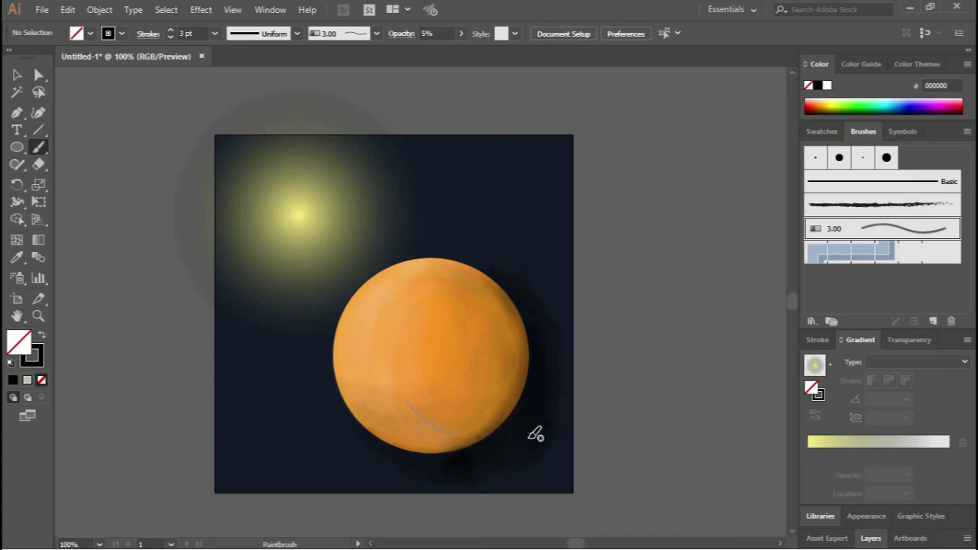
{"action": "left_click_drag", "start_coordinate": [528, 314], "coordinate": [558, 419]}
{"action": "left_click", "coordinate": [17, 75]}
{"action": "left_click", "coordinate": [40, 150]}
Step: Choose the small 3 pt round brush with a white stroke colour
{"action": "left_click", "coordinate": [815, 157]}
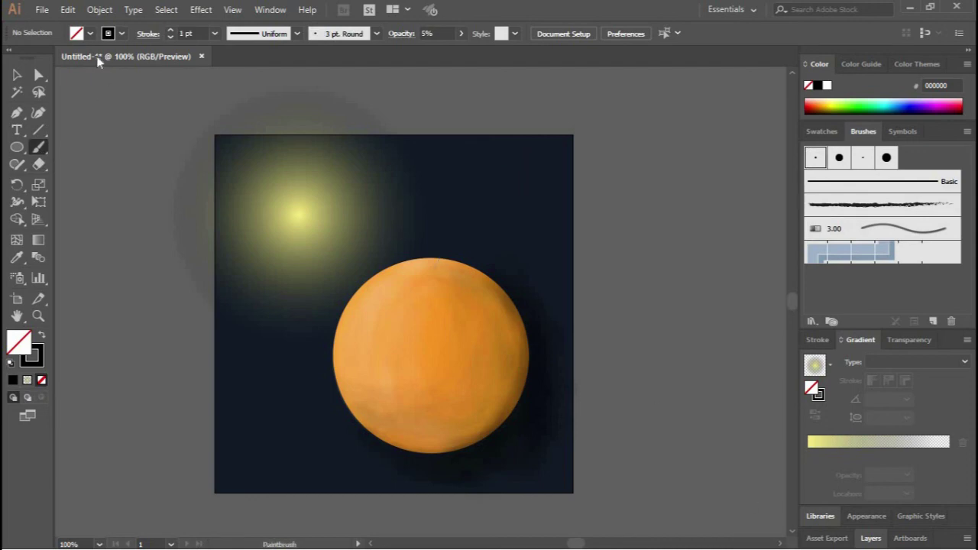
{"action": "left_click", "coordinate": [121, 34]}
{"action": "left_click", "coordinate": [33, 58]}
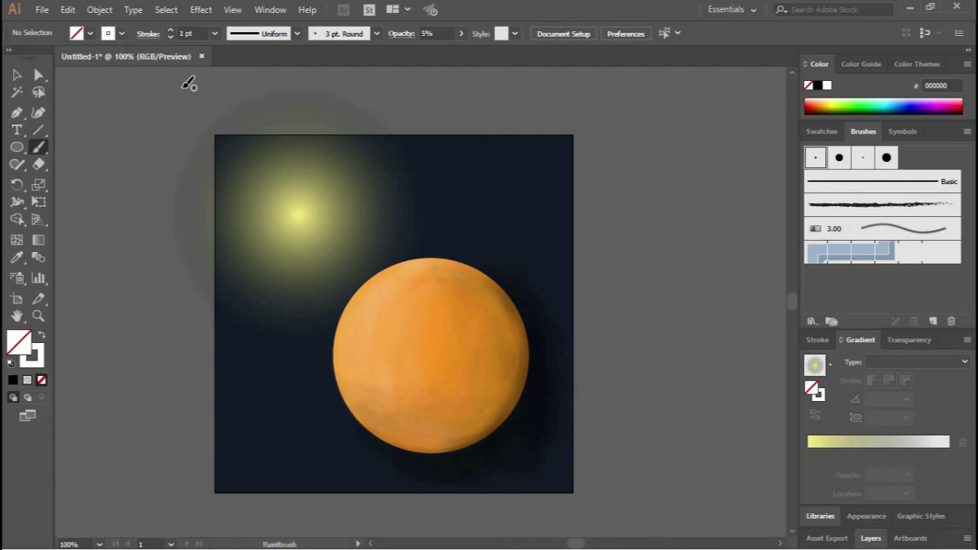
{"action": "key", "text": "ctrl+z"}
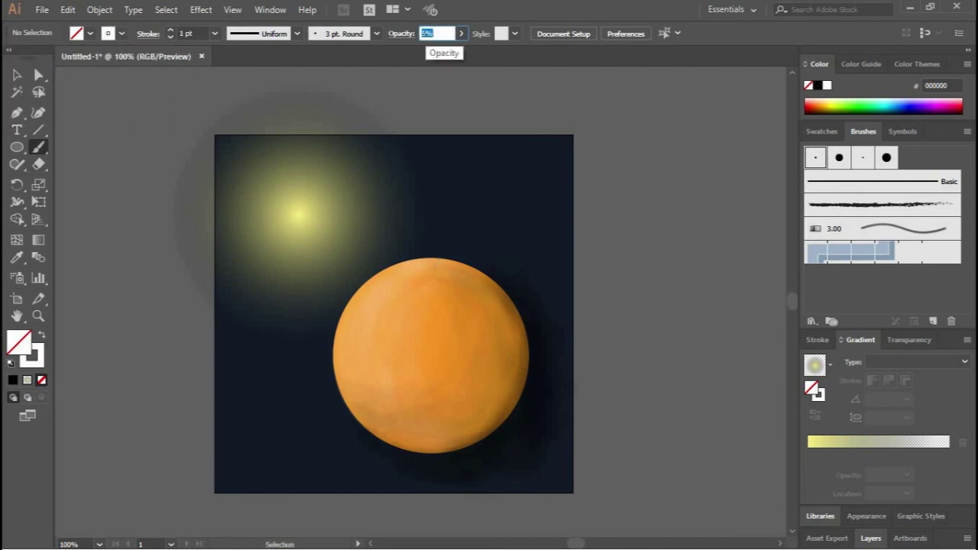
{"action": "type", "text": "100"}
Step: Dot six white stars across the navy sky around the planet
{"action": "left_click", "coordinate": [488, 164]}
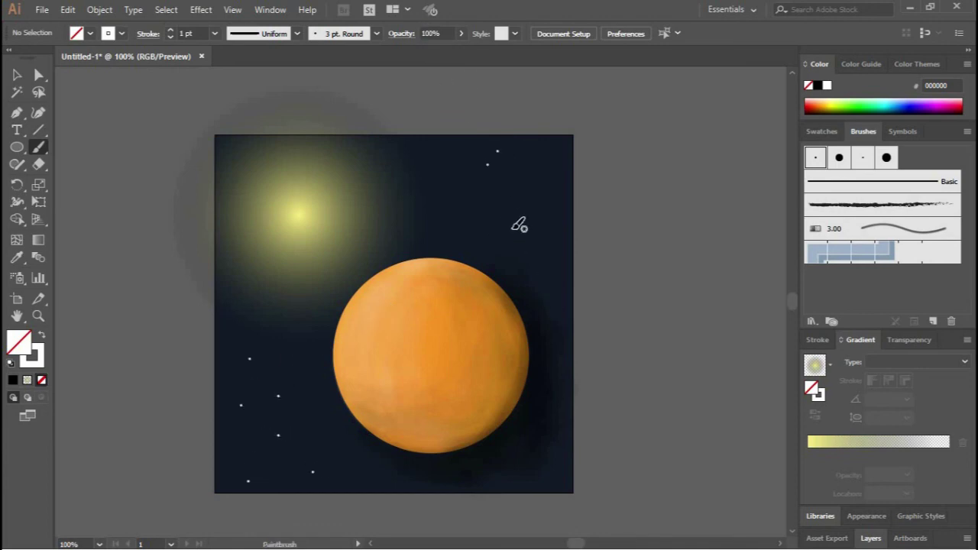
{"action": "left_click", "coordinate": [554, 214]}
{"action": "left_click", "coordinate": [532, 491]}
{"action": "left_click", "coordinate": [393, 471]}
{"action": "left_click", "coordinate": [310, 385]}
{"action": "left_click", "coordinate": [246, 290]}
Step: Switch to the Selection tool and deselect the star's glow
{"action": "left_click", "coordinate": [295, 312], "text": "ctrl"}
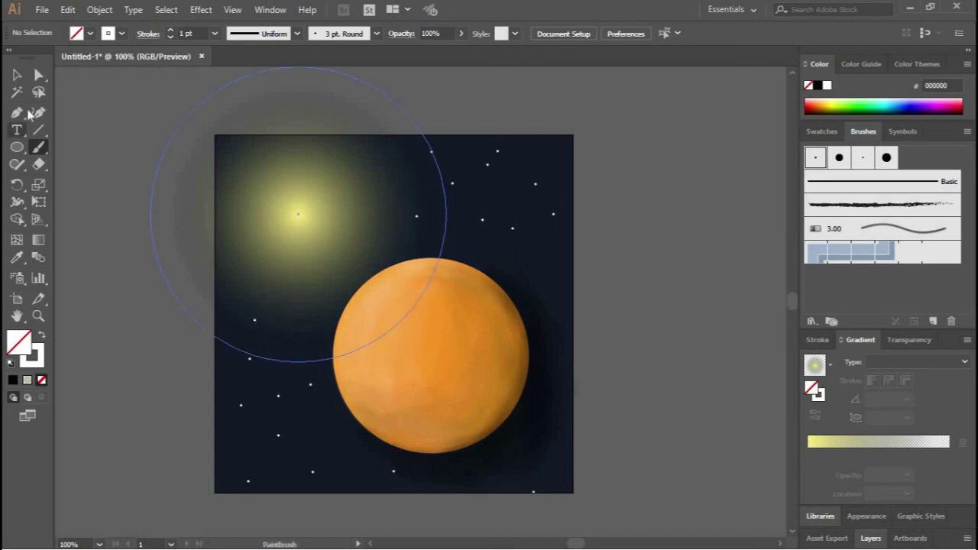
{"action": "key", "text": "v"}
{"action": "left_click", "coordinate": [640, 243]}
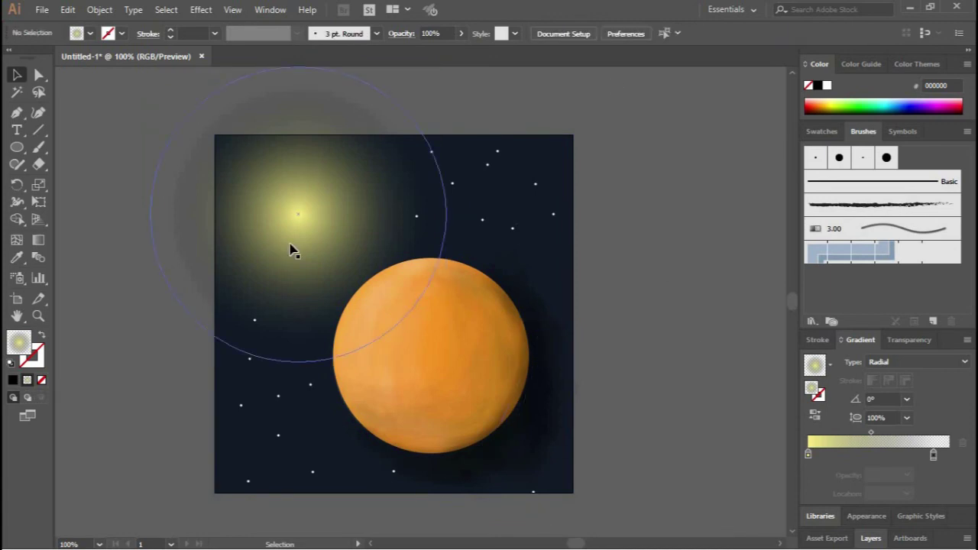
{"action": "scroll", "coordinate": [493, 255], "scroll_direction": "down", "scroll_amount": 1}
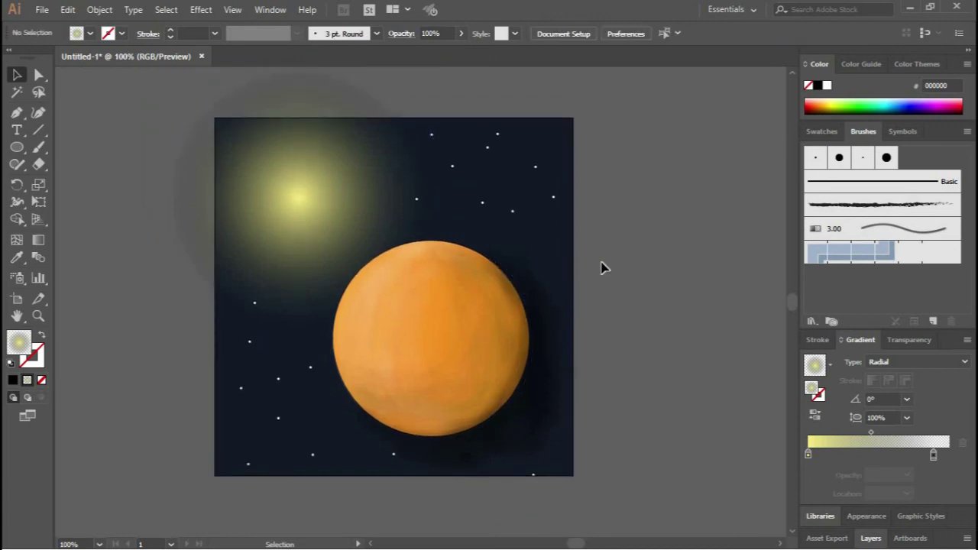
{"action": "left_click", "coordinate": [479, 321]}
{"action": "left_click", "coordinate": [640, 299]}
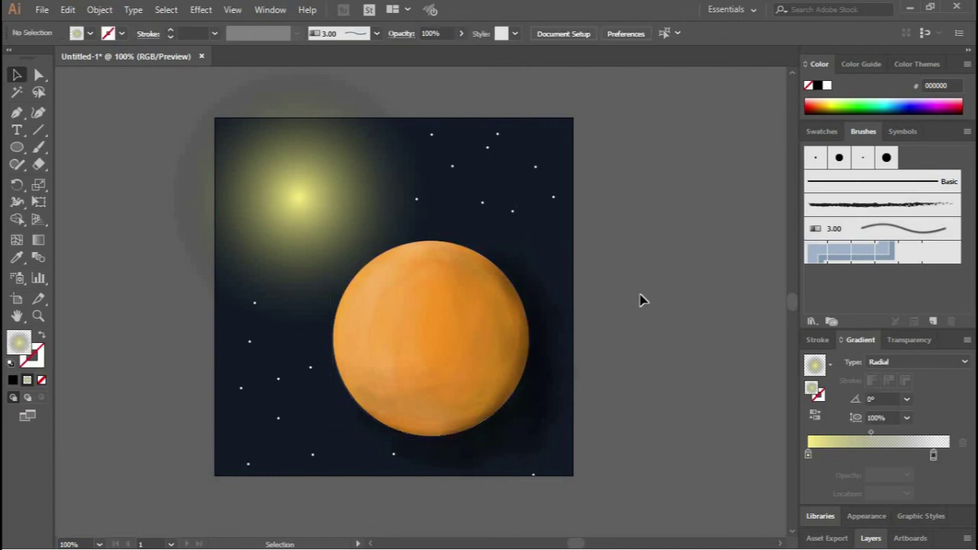